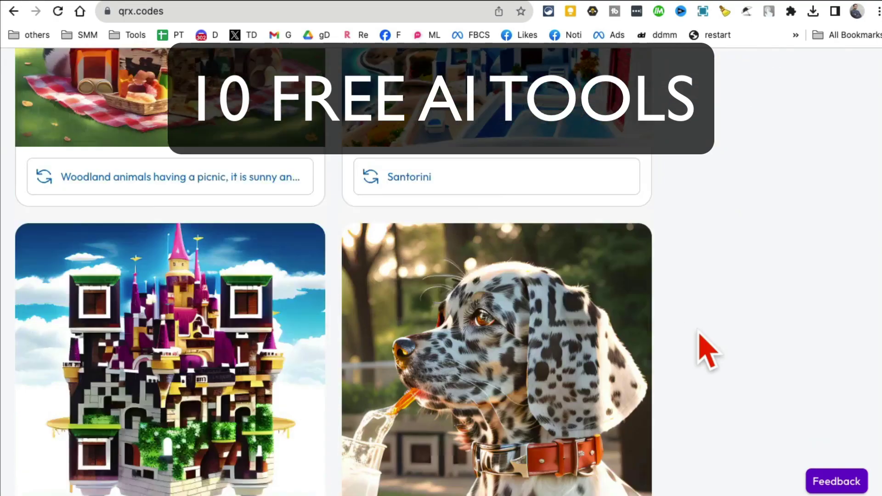
Load the 'dalmation drinking water' example prompt into the QRX generator.
scroll(699, 335, up, 15)
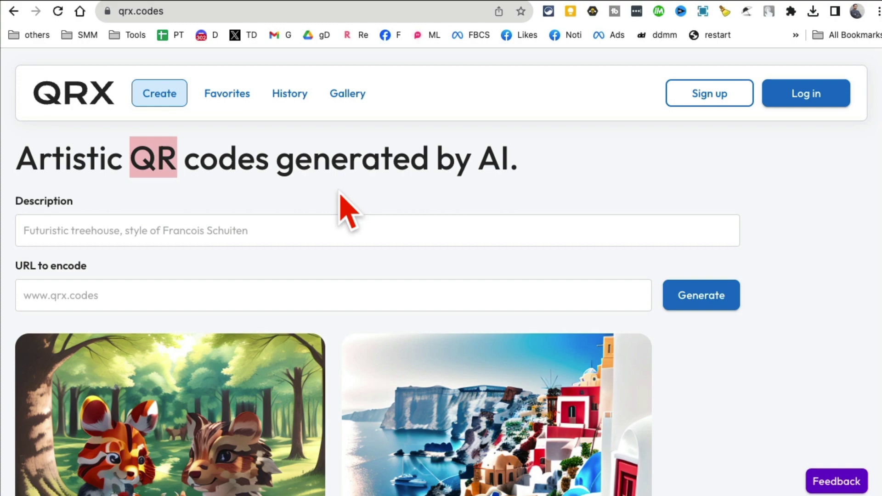
scroll(524, 221, down, 6)
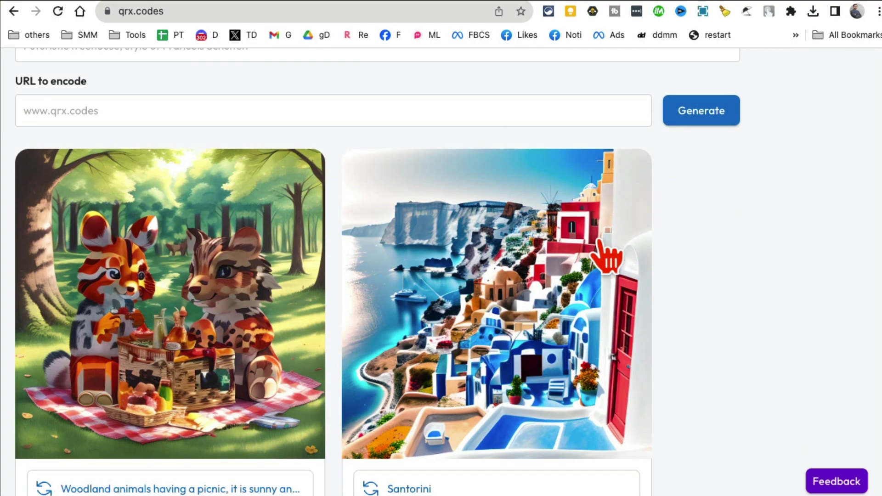
scroll(565, 273, down, 4)
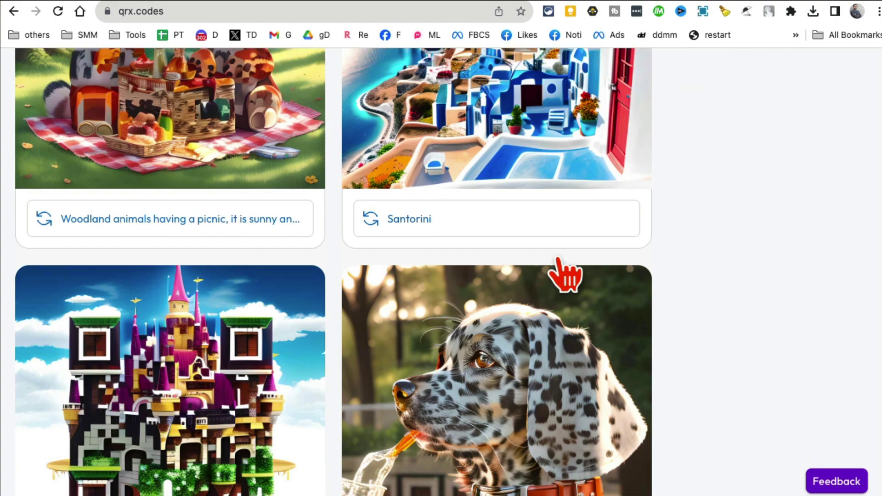
scroll(202, 284, down, 3)
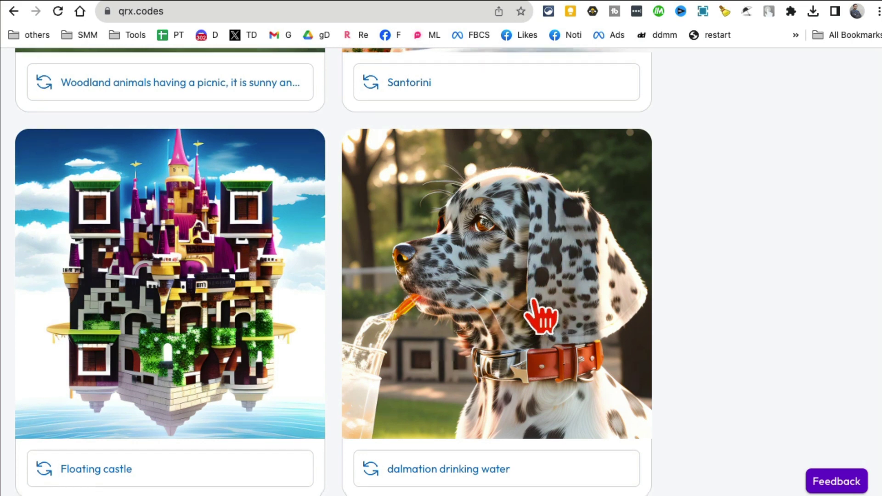
scroll(536, 315, down, 2)
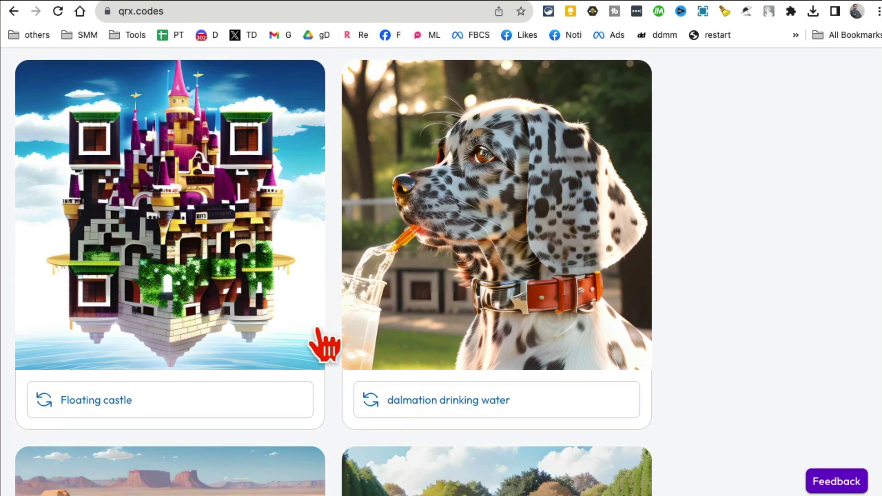
click(385, 402)
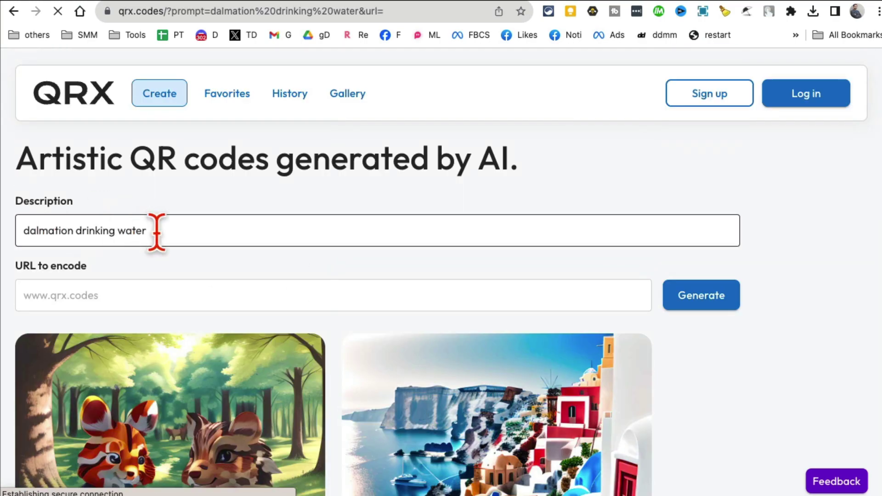
drag(155, 230, 10, 246)
click(70, 290)
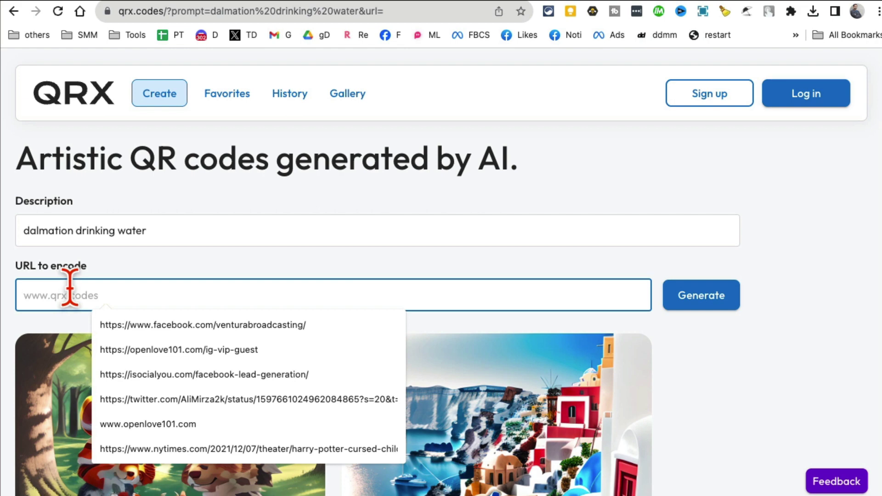
text(www.jasper.ai)
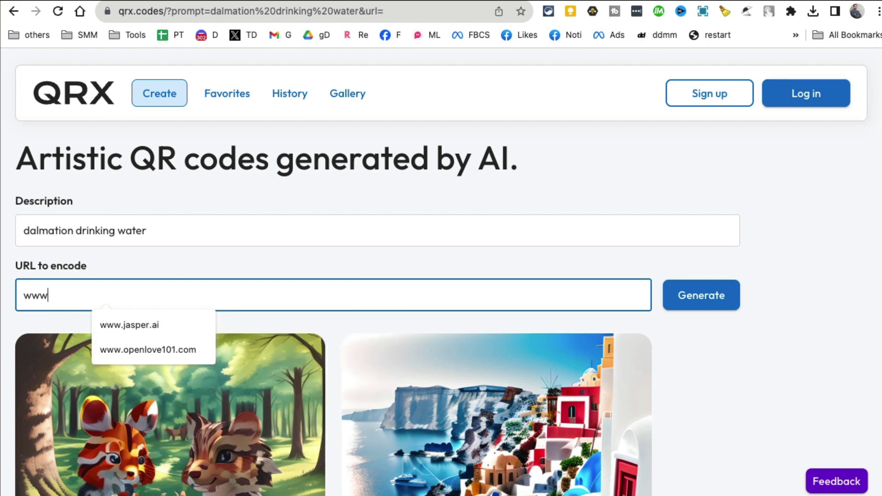
click(186, 325)
click(717, 302)
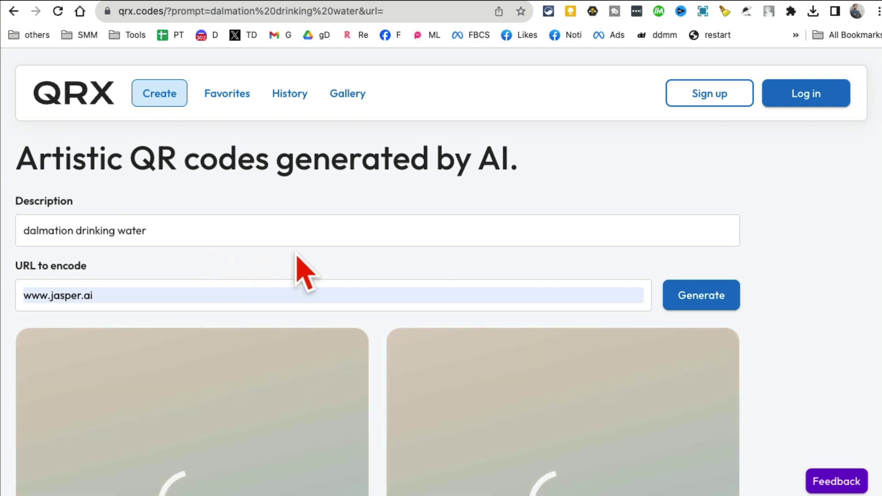
Copy a share link for the right-hand dalmatian QR image once generation finishes.
scroll(296, 256, down, 1)
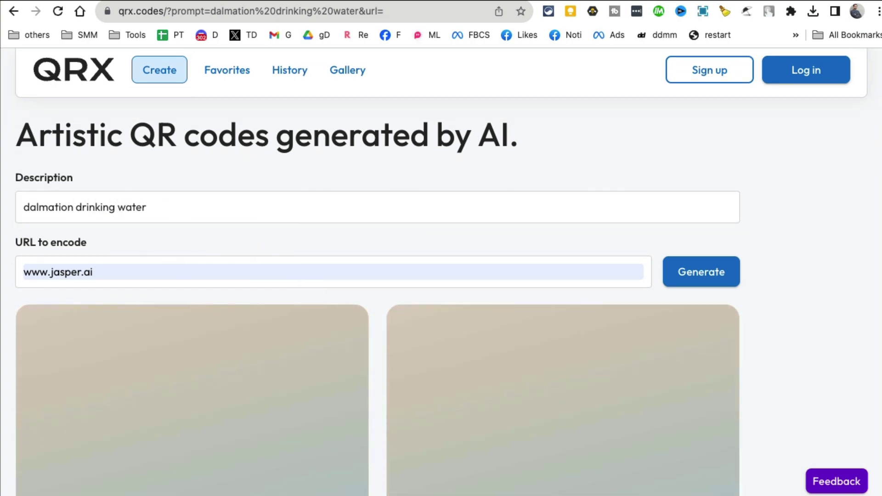
scroll(837, 168, down, 3)
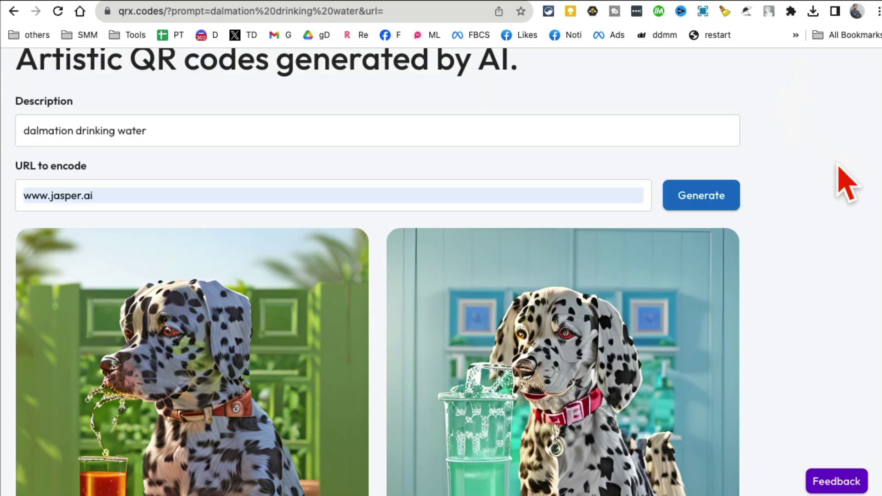
scroll(843, 340, down, 5)
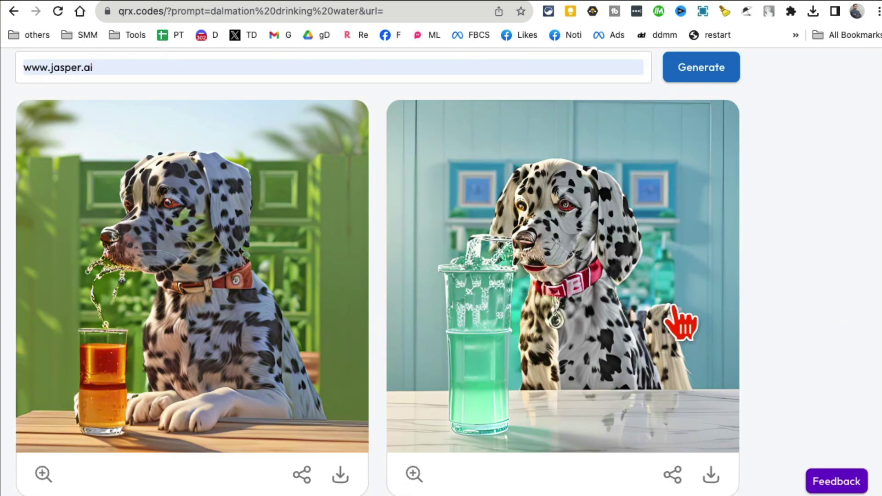
scroll(561, 291, down, 3)
scroll(536, 299, down, 15)
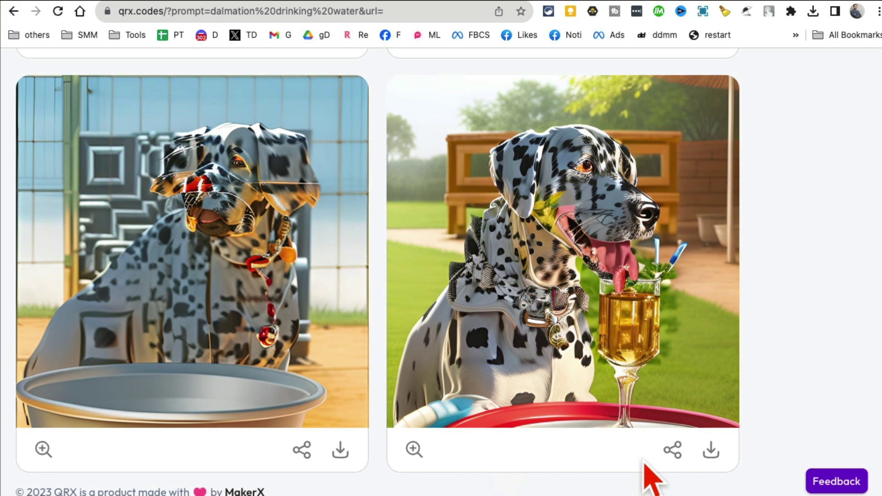
click(667, 448)
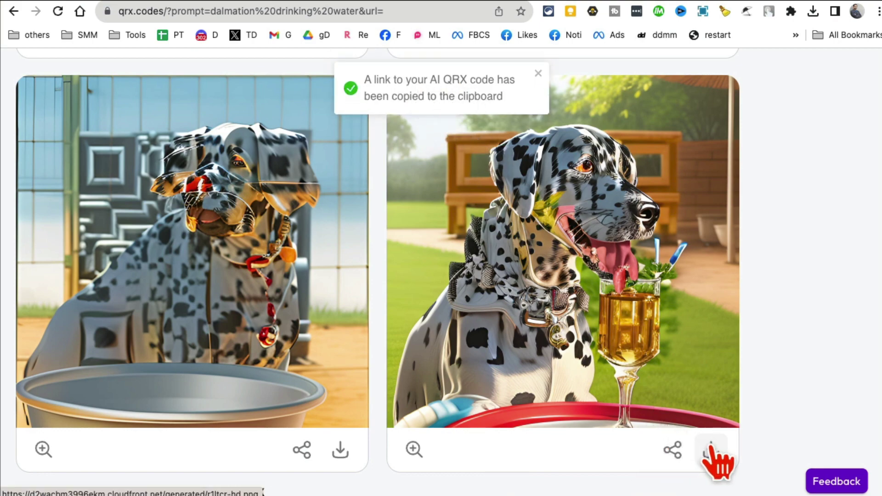
scroll(567, 321, up, 15)
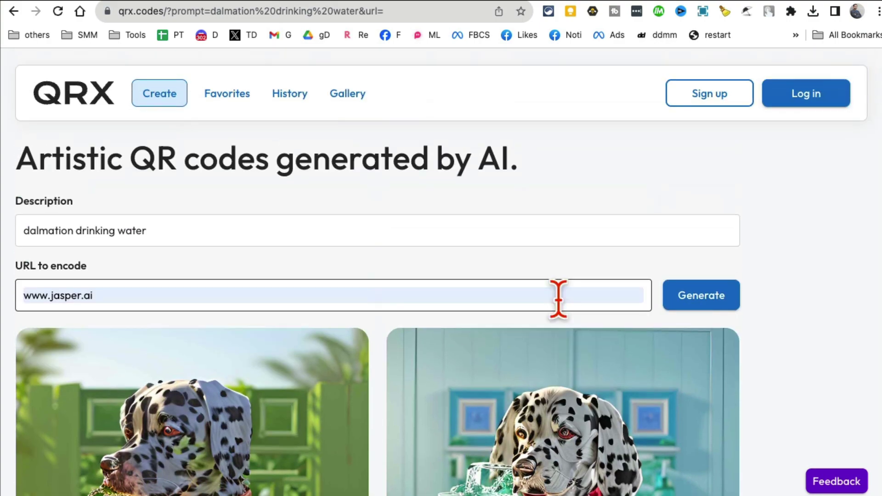
scroll(559, 296, down, 3)
scroll(395, 373, down, 3)
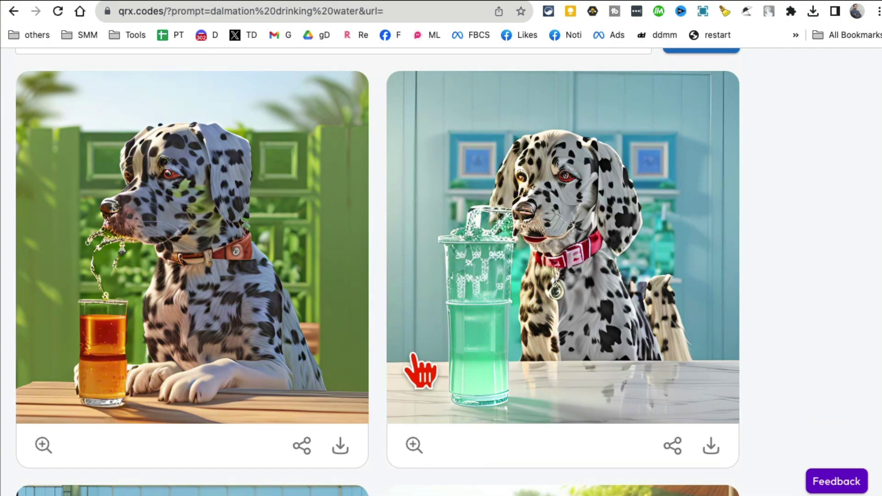
scroll(419, 371, up, 1)
scroll(419, 370, up, 2)
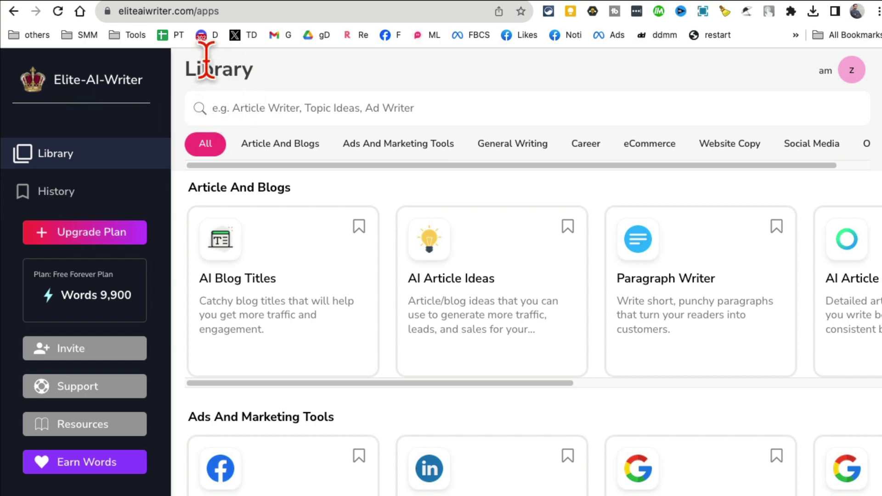
Go to the eliteaiwriter.com home page.
click(207, 11)
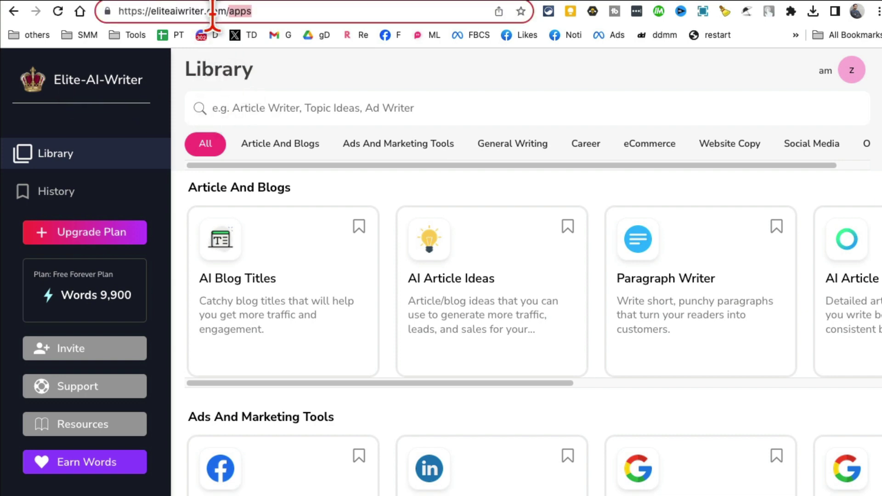
key(BackSpace)
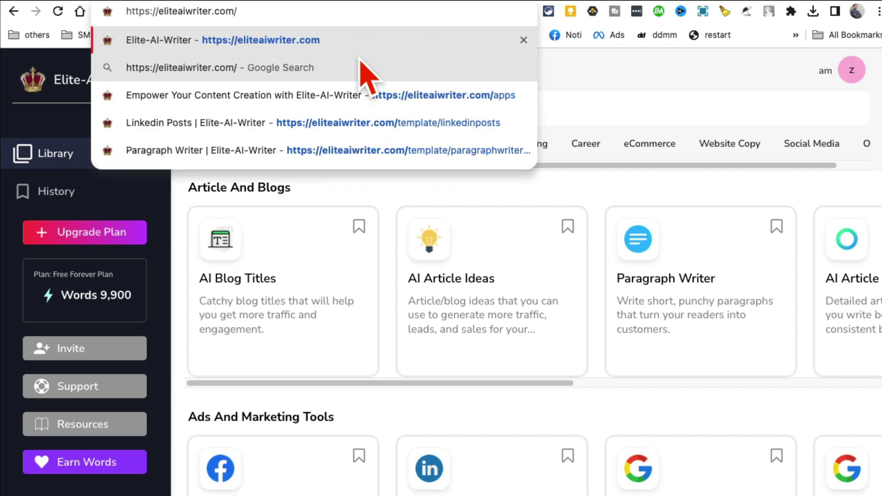
key(Return)
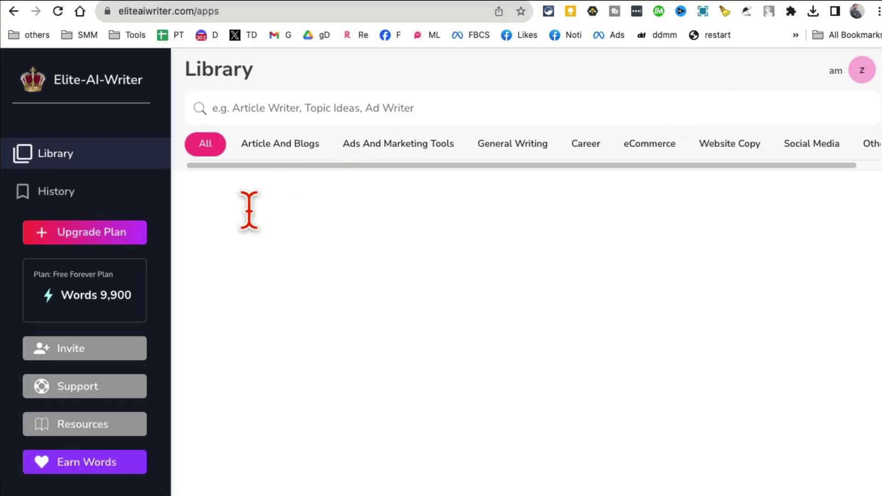
scroll(296, 174, right, 1)
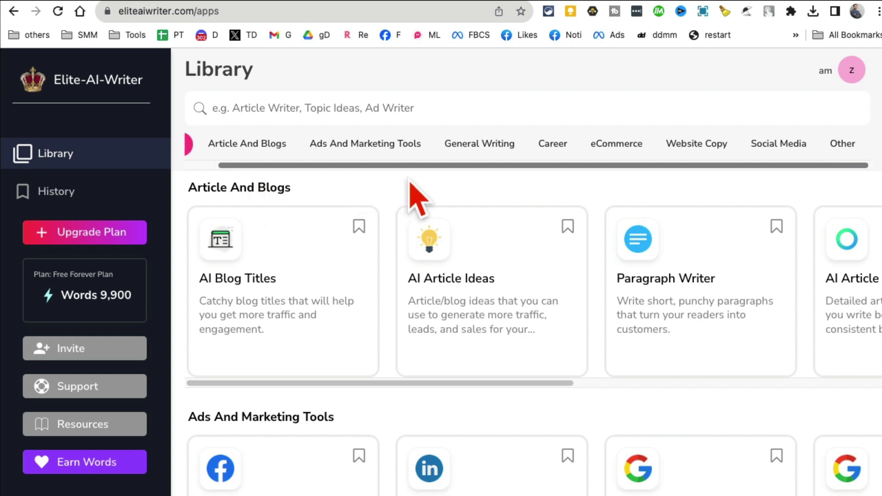
scroll(276, 177, left, 1)
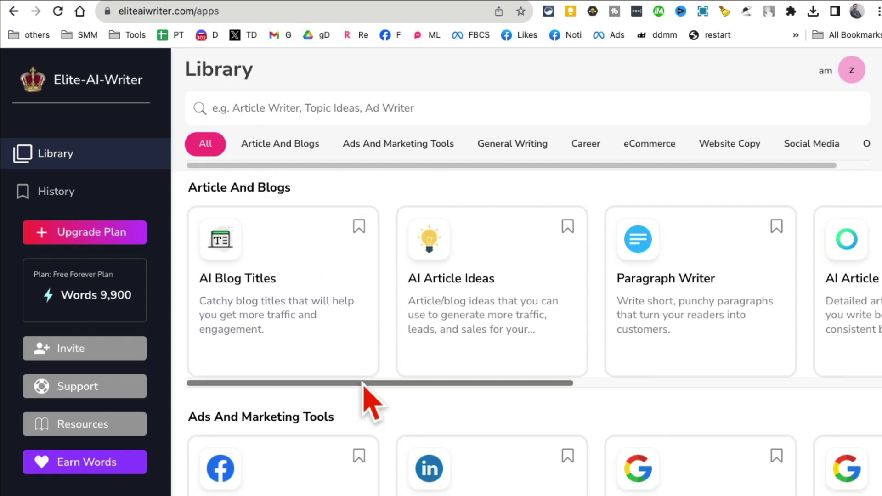
drag(363, 385, 295, 227)
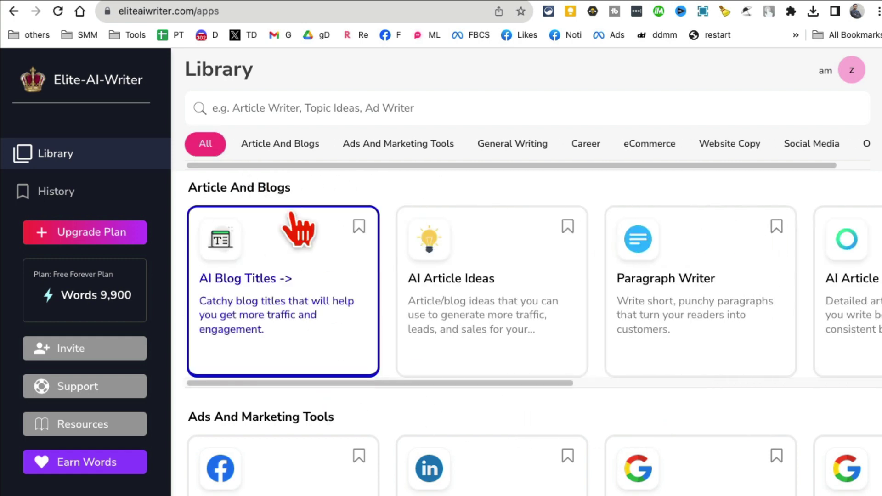
Filter the library through Article And Blogs, General Writing, Ads And Marketing, ending on Social Media.
click(266, 146)
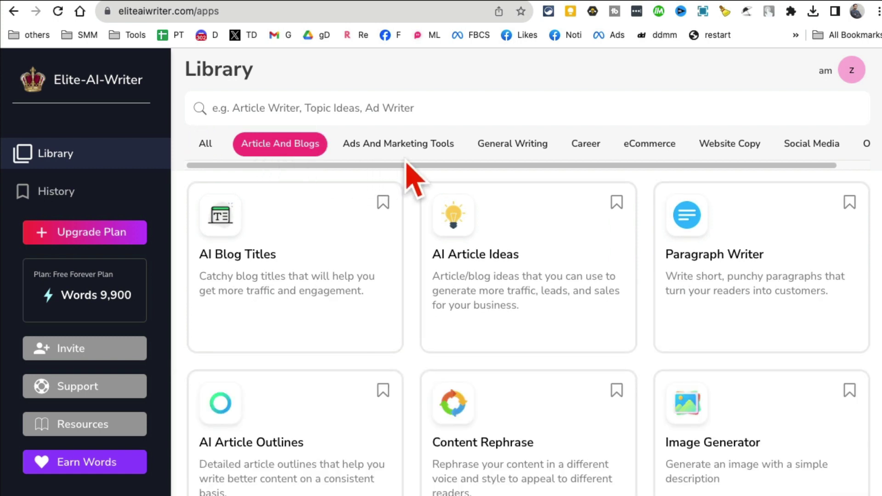
click(523, 147)
click(369, 146)
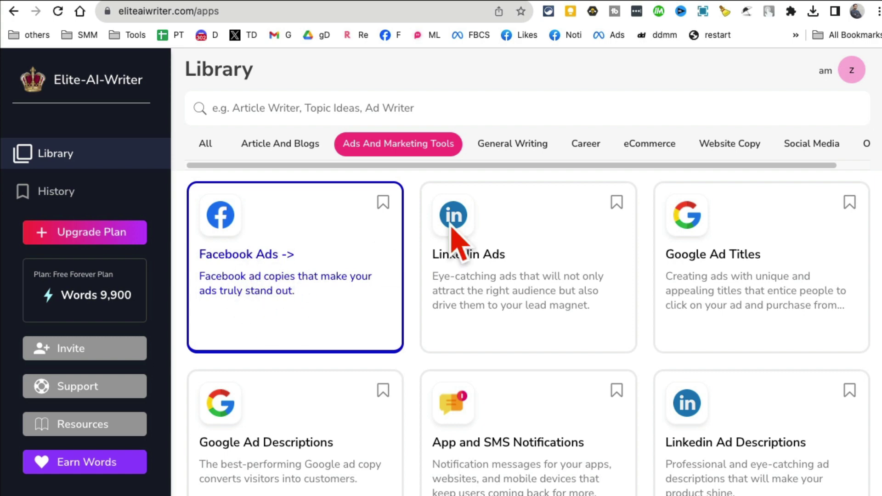
click(803, 144)
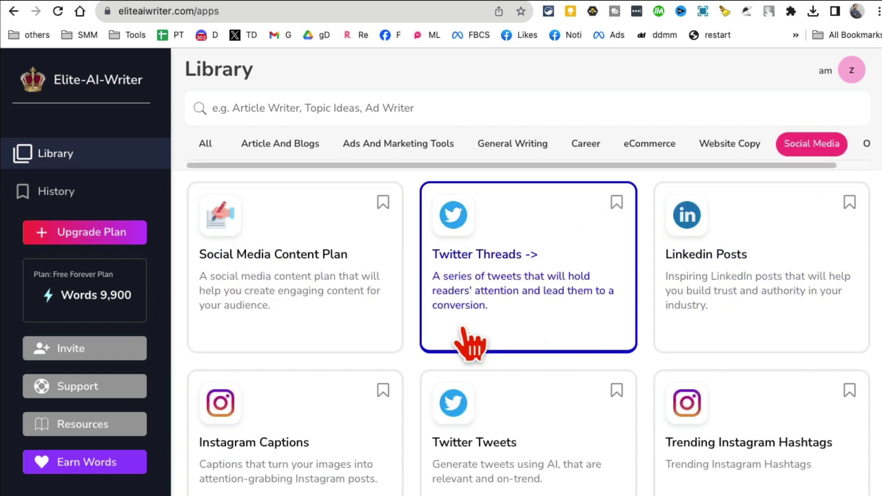
In Linkedin Posts, generate a Professional-tone English post from 'self care tips'.
click(741, 290)
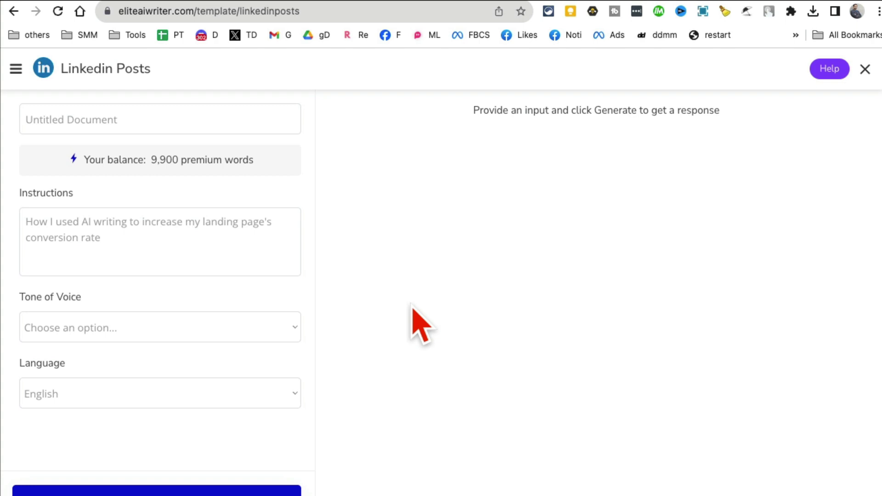
click(163, 221)
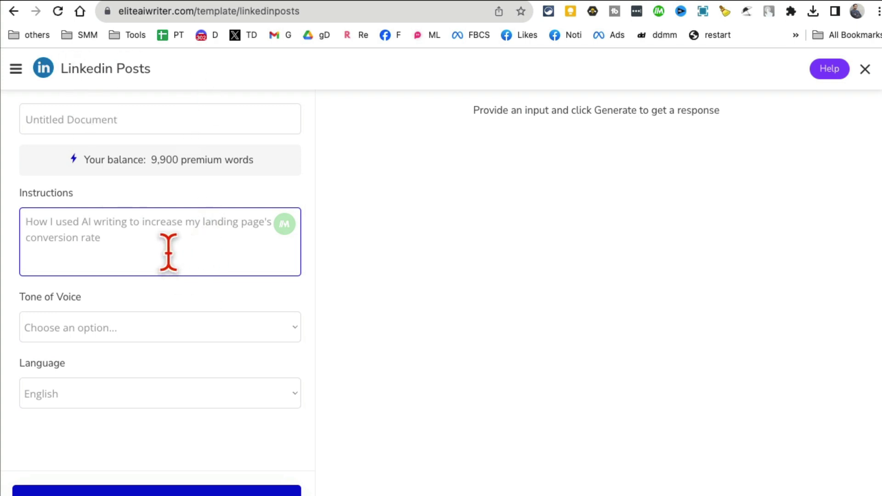
text(self care tips)
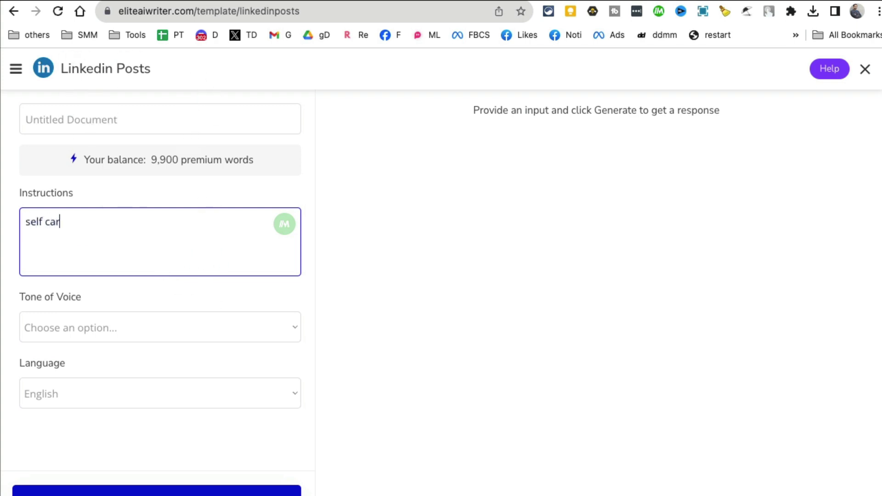
click(205, 339)
click(192, 362)
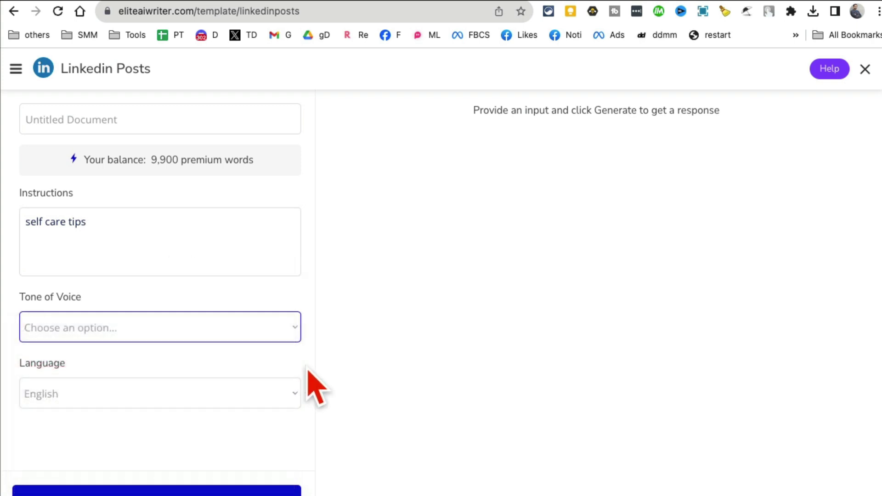
click(225, 395)
click(197, 413)
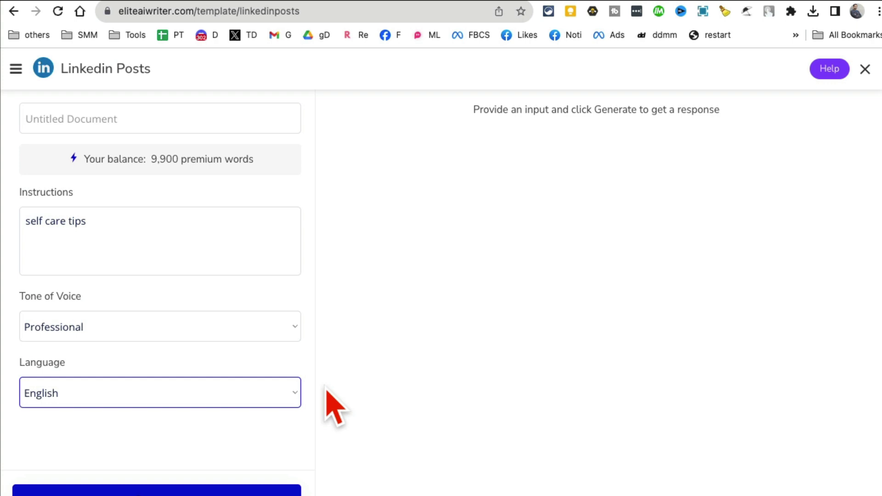
scroll(177, 460, down, 1)
click(175, 462)
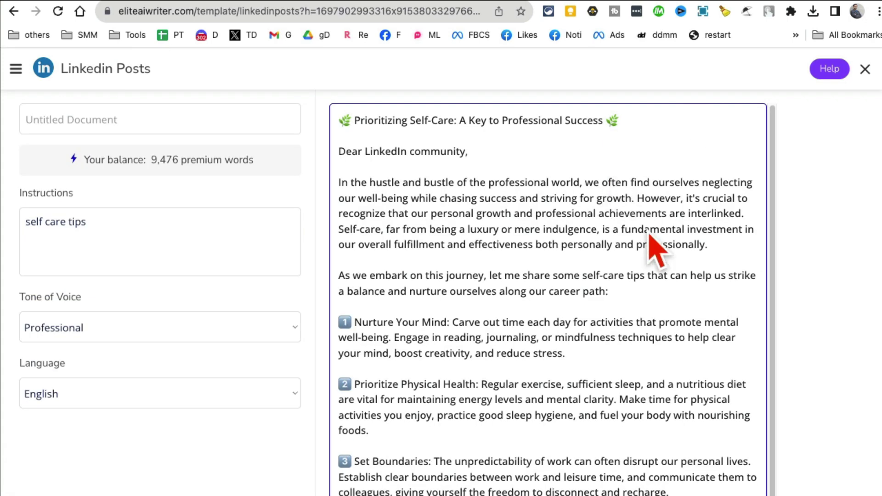
Review the generated post's title, opening lines and seven self-care tips.
drag(361, 121, 482, 125)
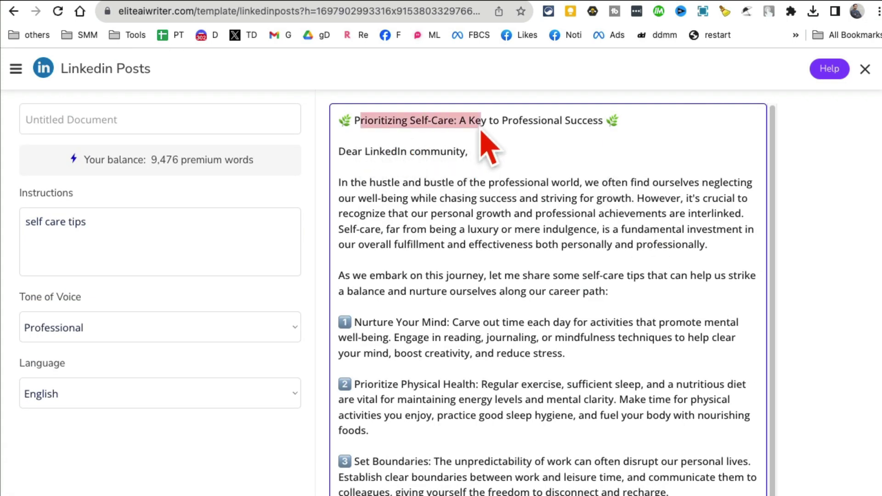
drag(387, 157, 506, 184)
scroll(460, 257, down, 1)
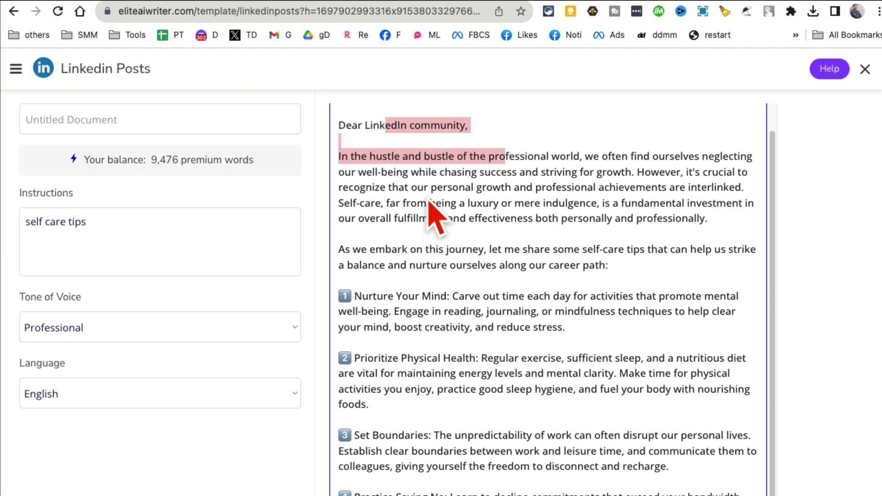
mouse_move(431, 201)
mouse_down()
mouse_move(467, 292)
mouse_move(340, 269)
mouse_up()
scroll(459, 282, down, 1)
click(455, 273)
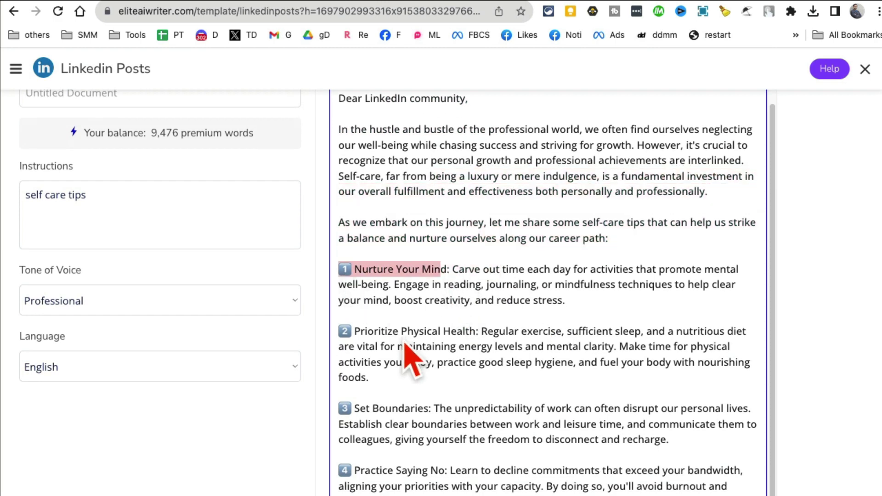
drag(487, 330, 339, 328)
scroll(597, 331, down, 2)
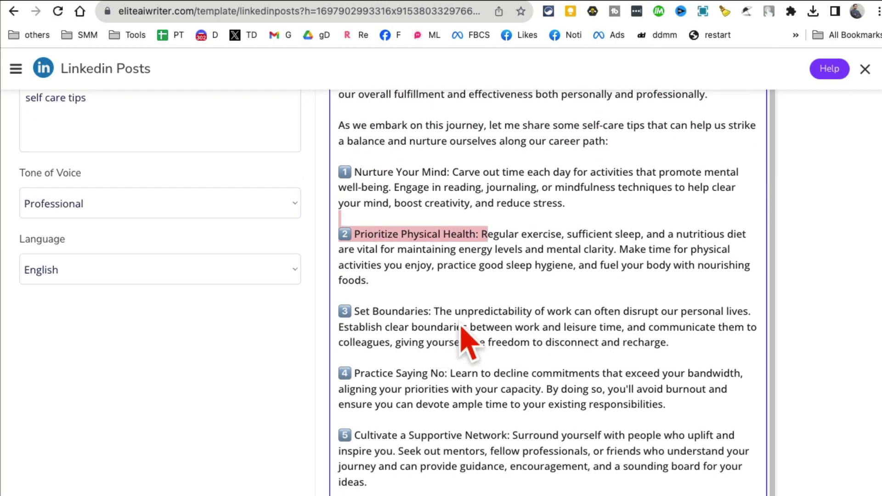
drag(453, 312, 340, 313)
drag(438, 374, 340, 373)
scroll(541, 391, up, 1)
scroll(538, 378, down, 1)
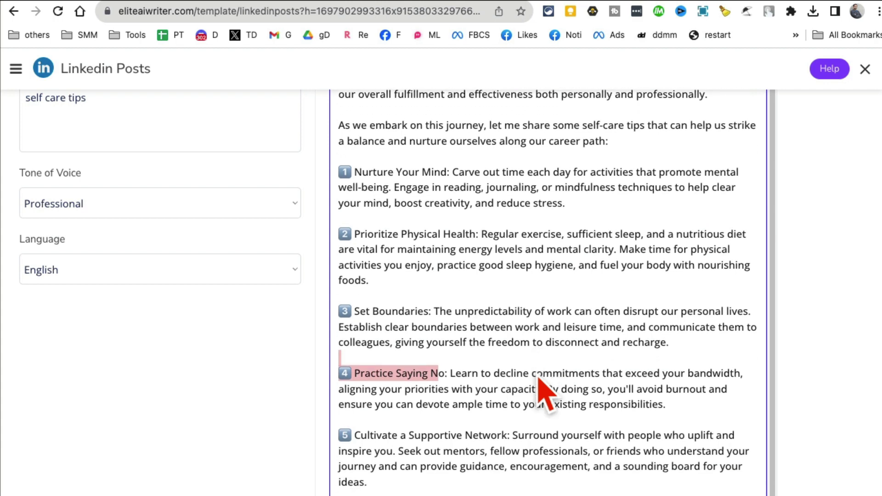
scroll(542, 390, down, 10)
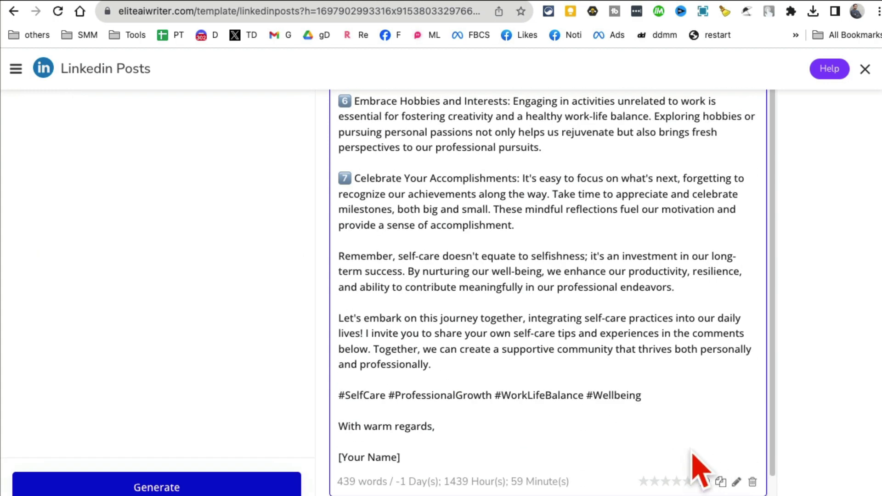
scroll(699, 468, down, 1)
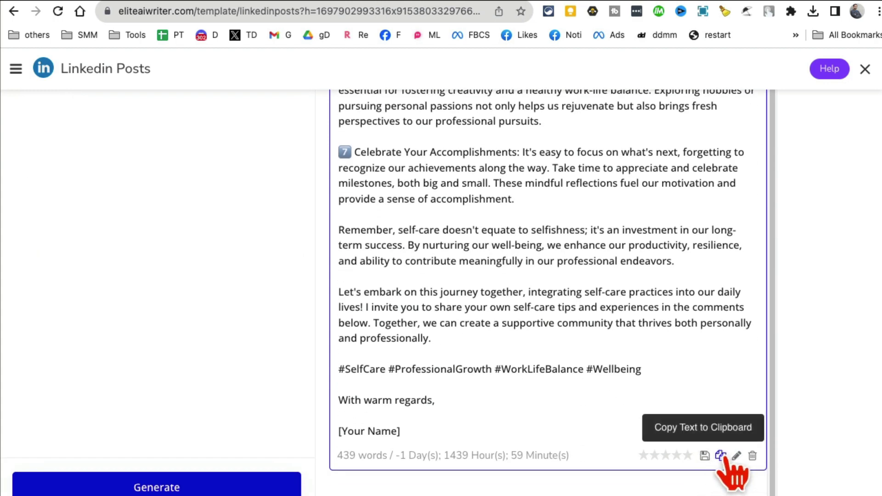
scroll(533, 276, up, 1)
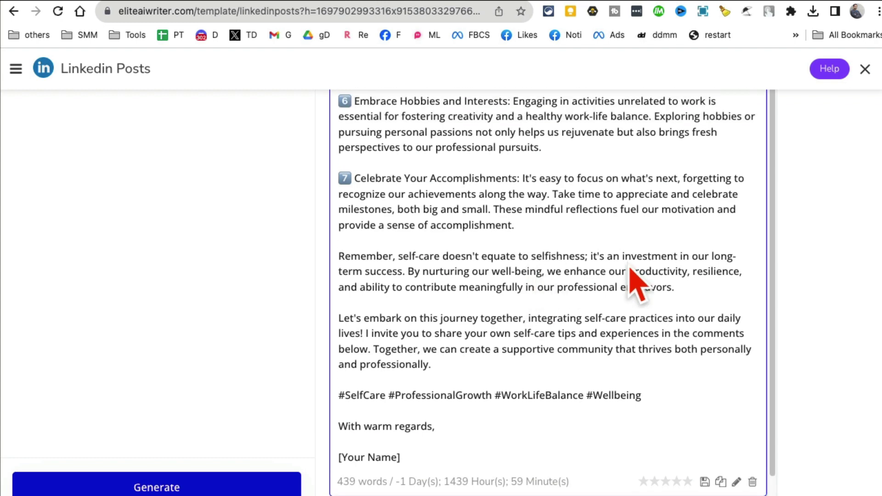
scroll(630, 269, up, 15)
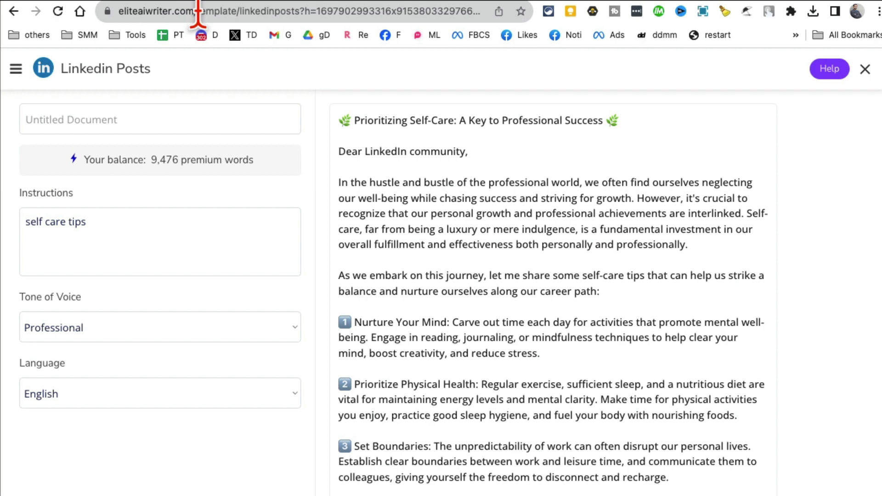
Navigate the browser to the memefy-ai.com site.
drag(199, 11, 248, 69)
key(BackSpace)
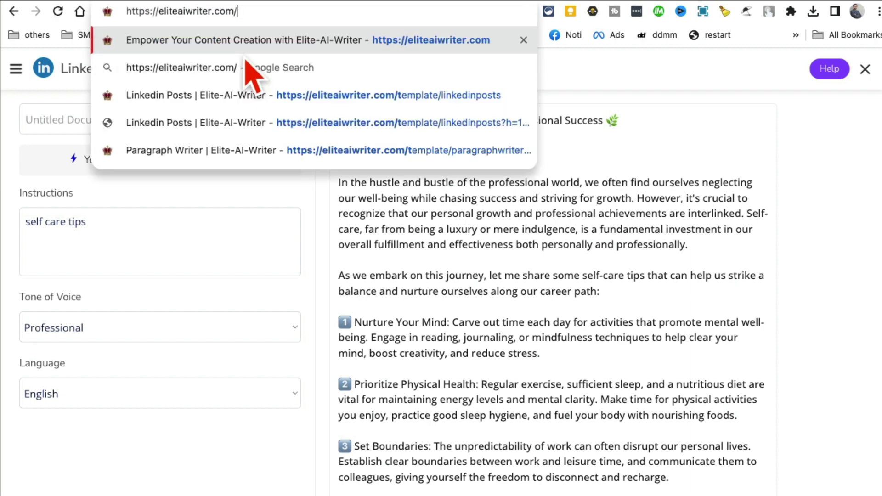
key(Return)
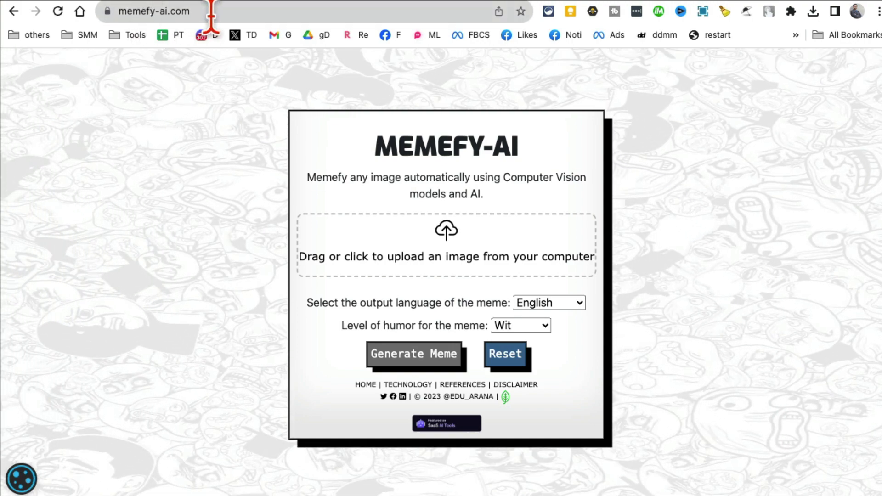
Upload the bedroom.jpeg photo to Memefy-AI.
click(210, 14)
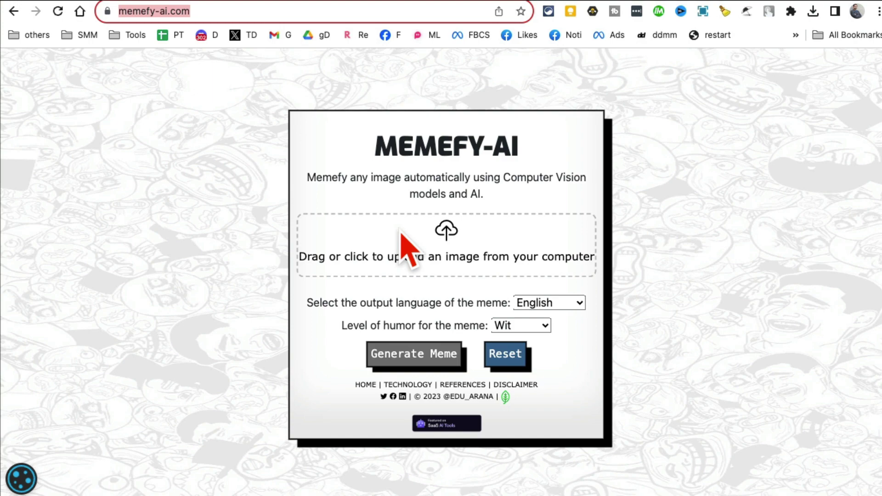
click(444, 239)
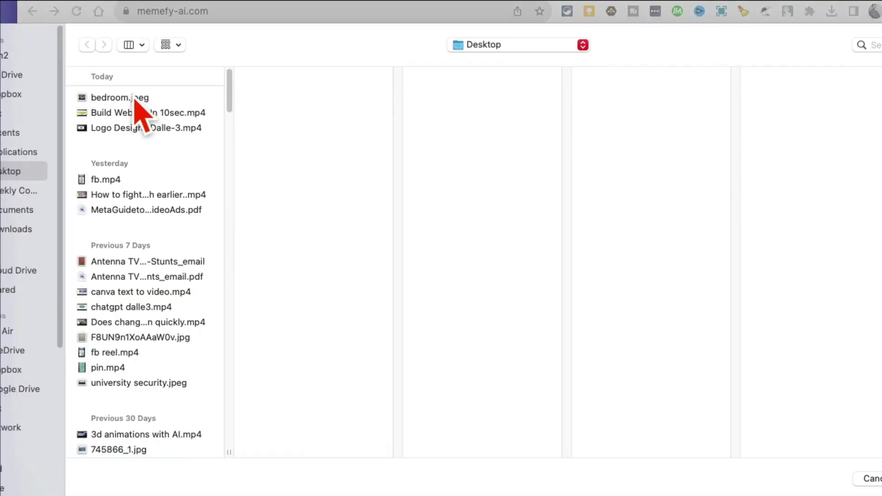
click(135, 97)
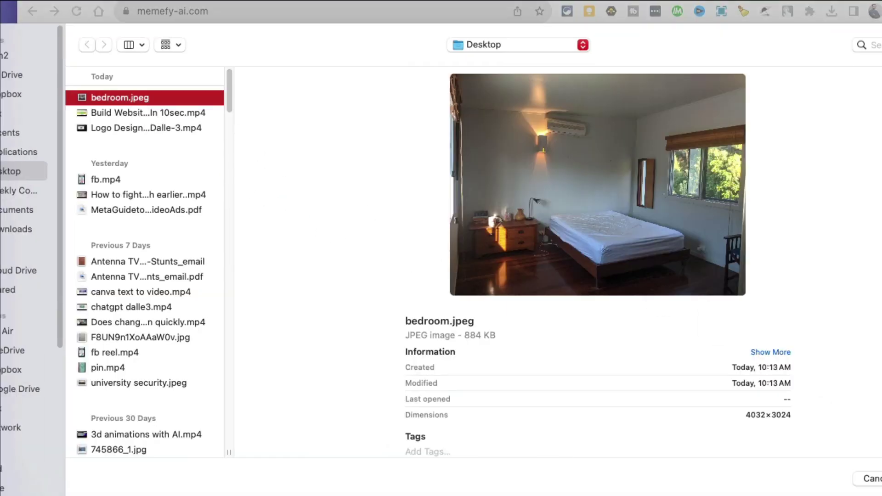
key(Return)
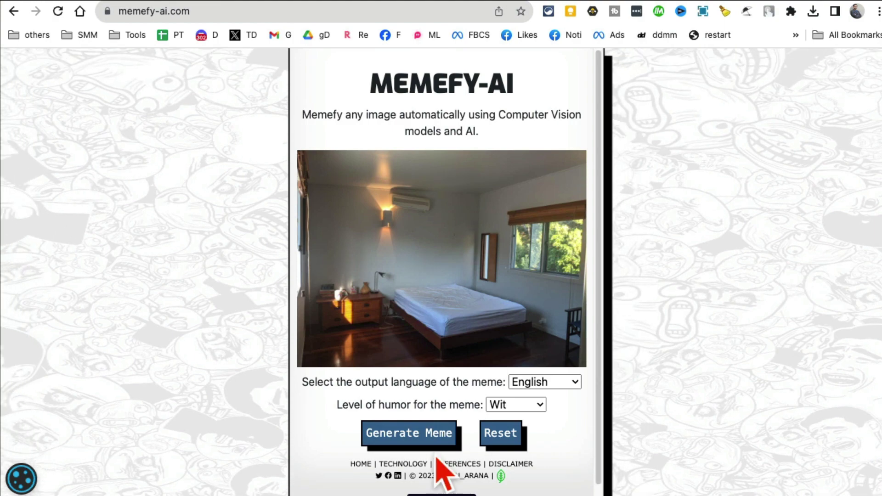
Keep English, set the humor level to Sarcasm, and generate the meme.
scroll(591, 453, down, 1)
click(551, 369)
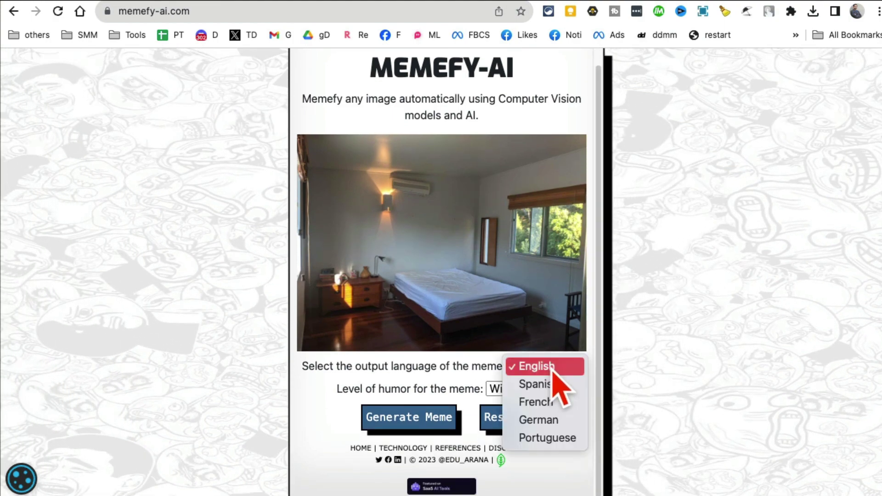
click(551, 370)
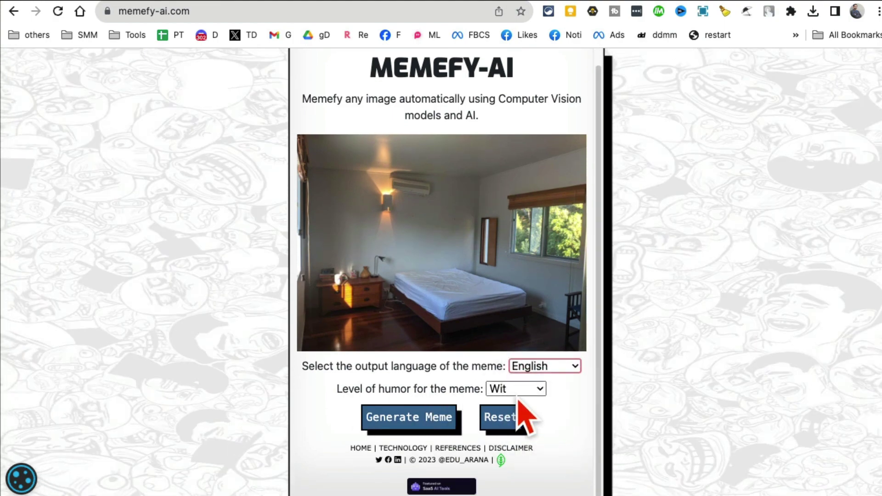
click(519, 394)
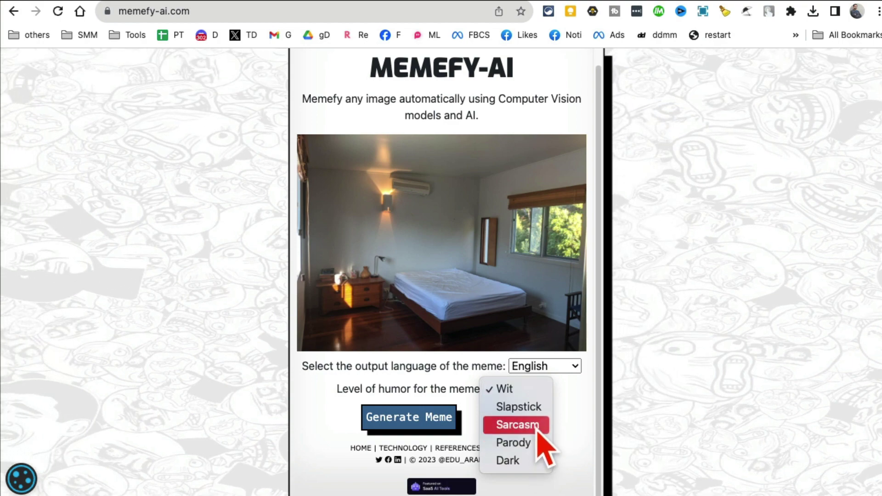
click(566, 448)
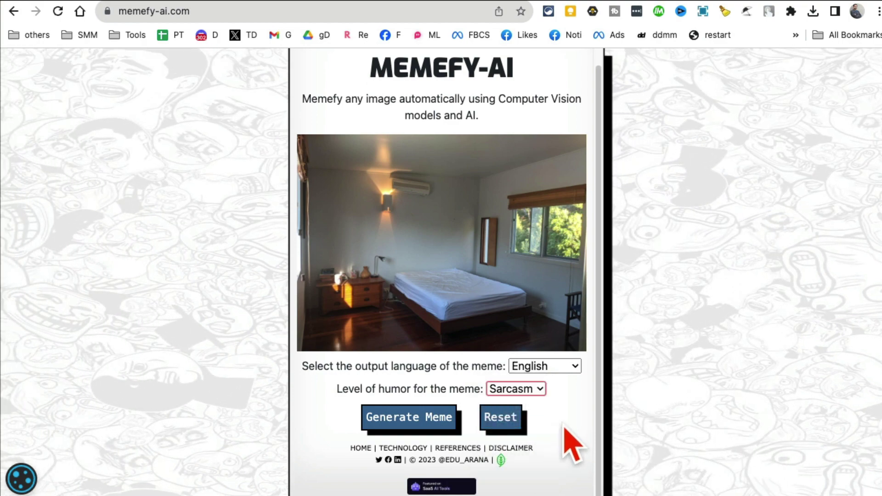
click(411, 419)
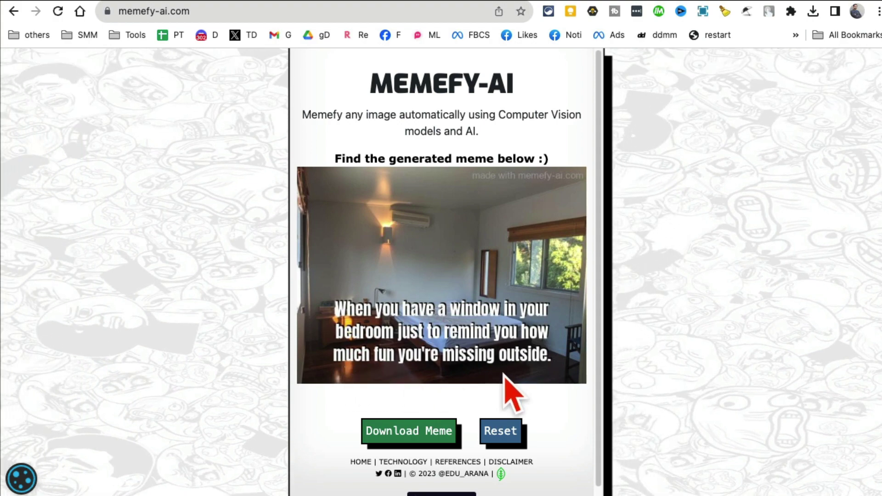
View the generated bedroom meme about a window and missed fun outside.
scroll(489, 294, down, 1)
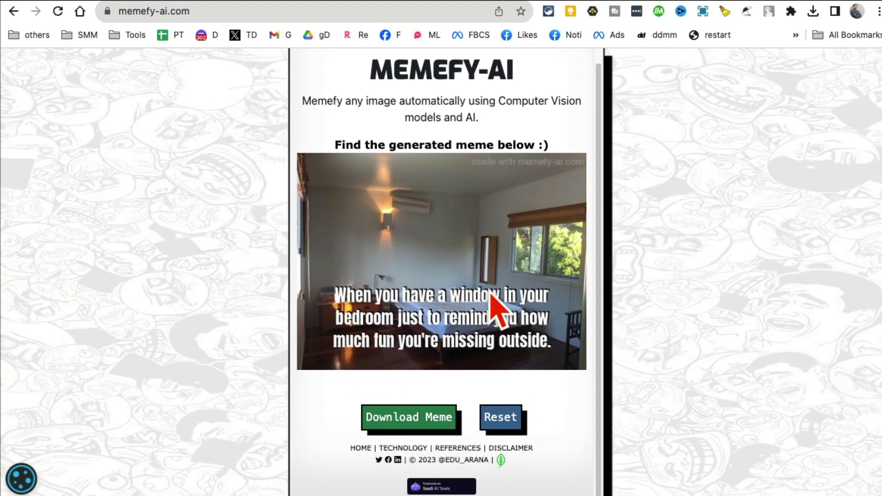
scroll(476, 268, up, 1)
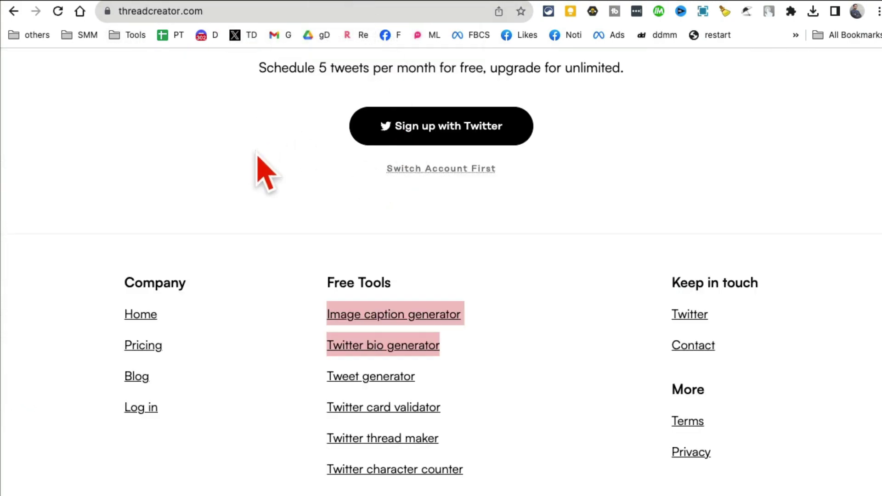
Find the Free Tools list on Thread Creator and open the Twitter bio generator.
scroll(610, 203, up, 20)
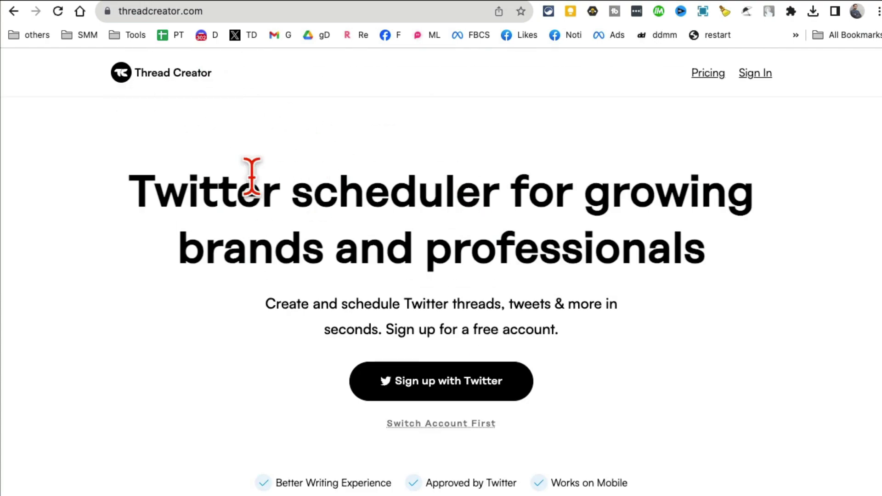
drag(135, 184, 705, 250)
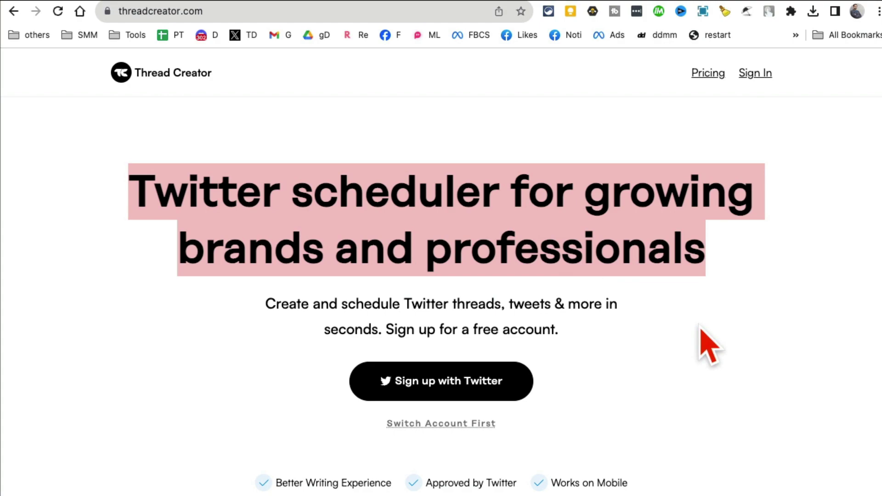
drag(374, 301, 565, 304)
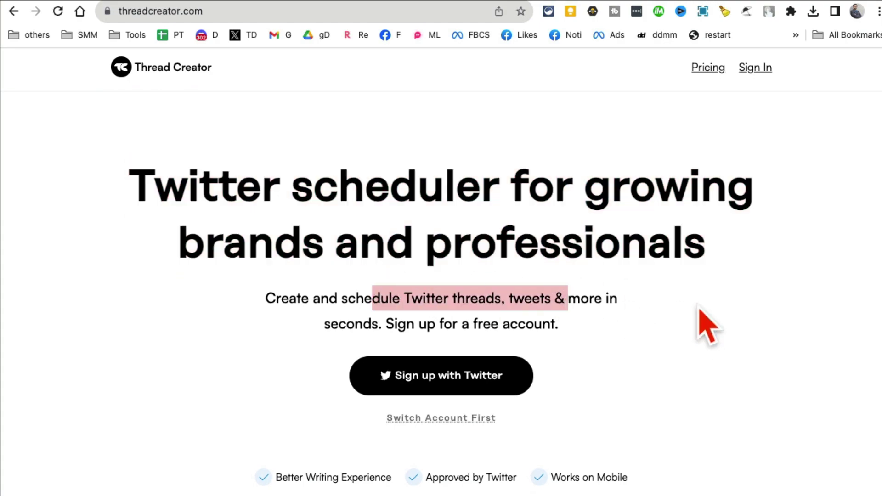
scroll(703, 321, down, 5)
scroll(703, 321, down, 10)
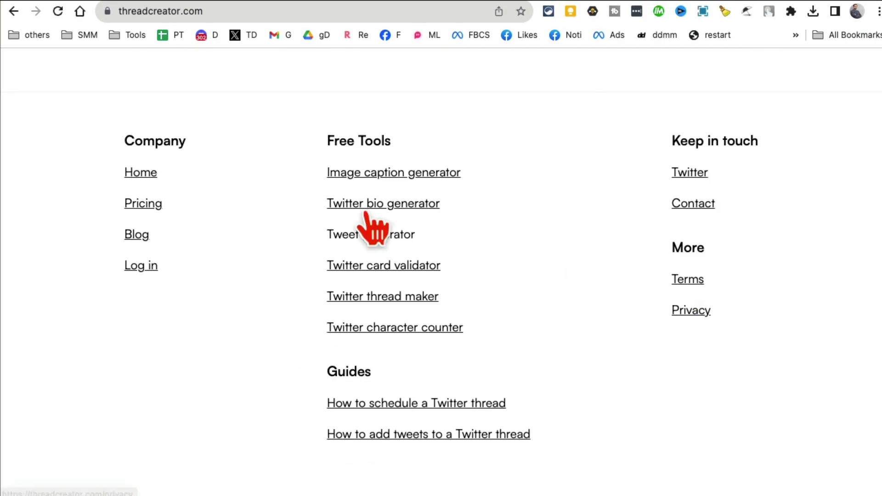
drag(304, 136, 513, 345)
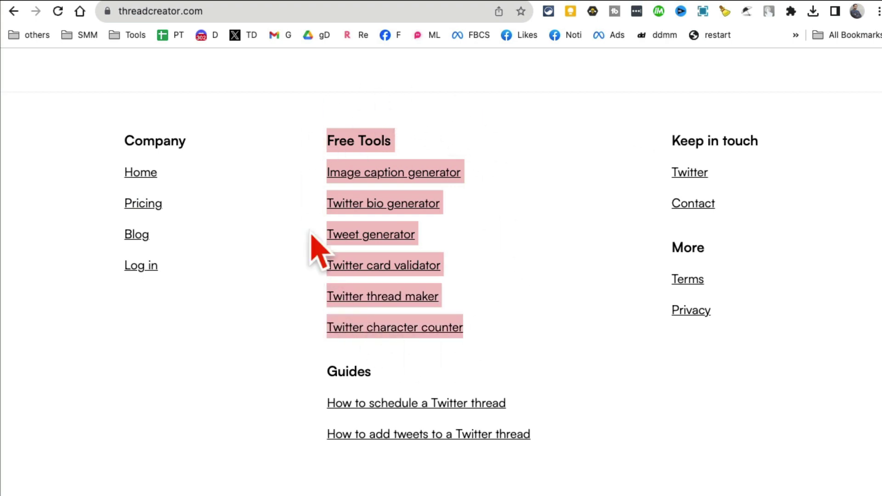
click(553, 348)
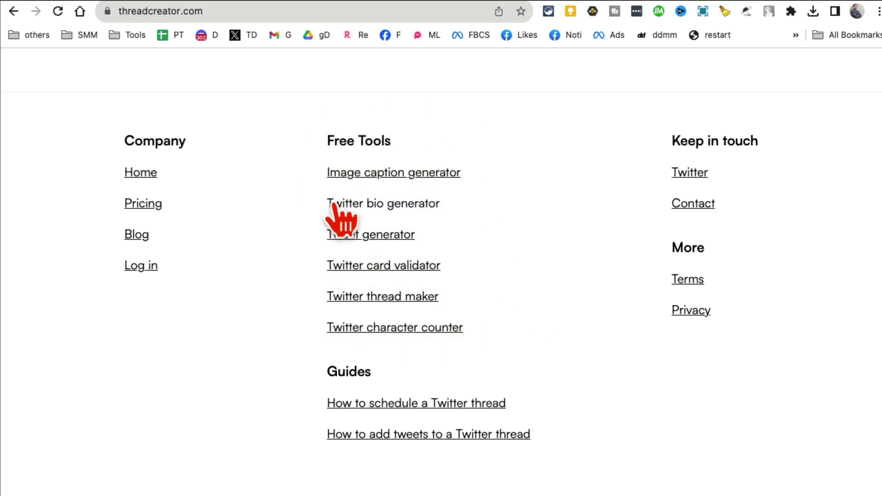
click(404, 208)
Describe a social media marketer who loves AI, keep the Professional vibe, and generate bios.
scroll(463, 358, down, 3)
click(408, 326)
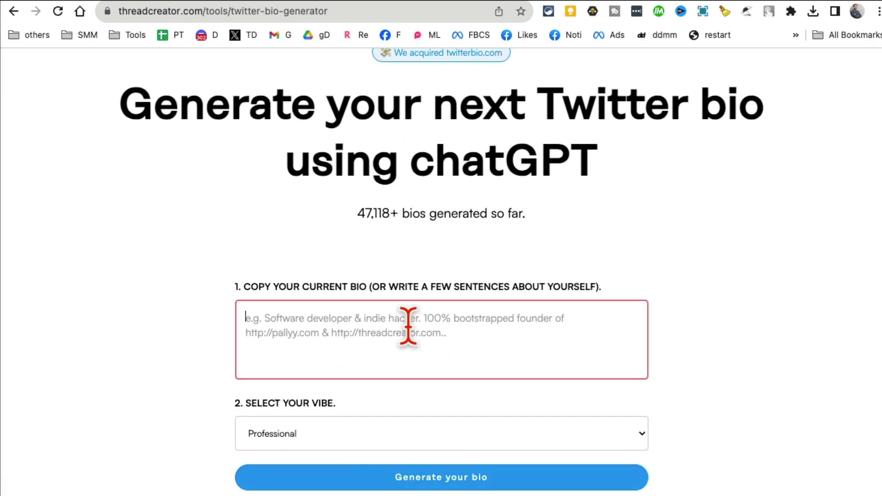
text(social media marketer who loves AI)
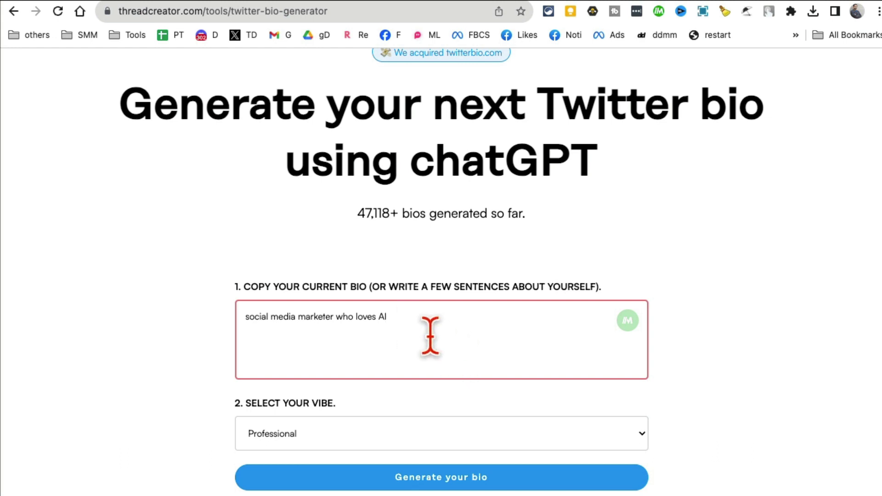
scroll(429, 335, down, 4)
click(331, 275)
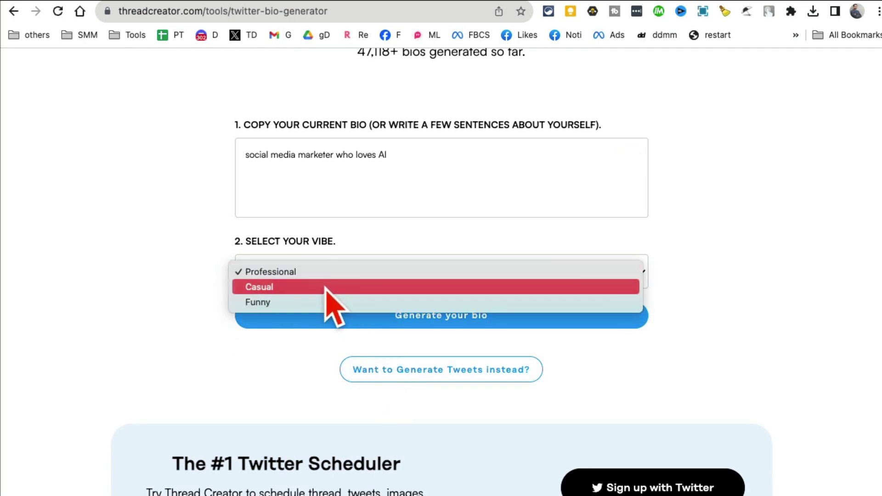
click(325, 273)
click(489, 322)
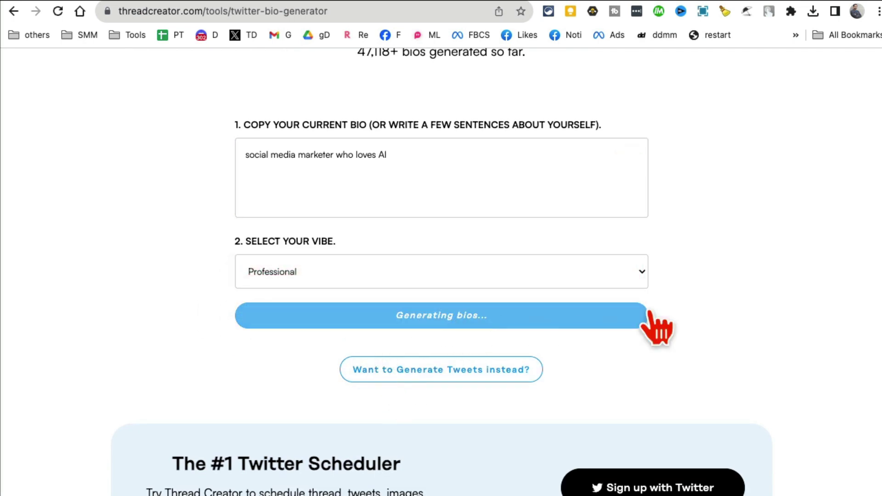
Copy the first generated bio and select the second bio's text.
scroll(731, 324, up, 1)
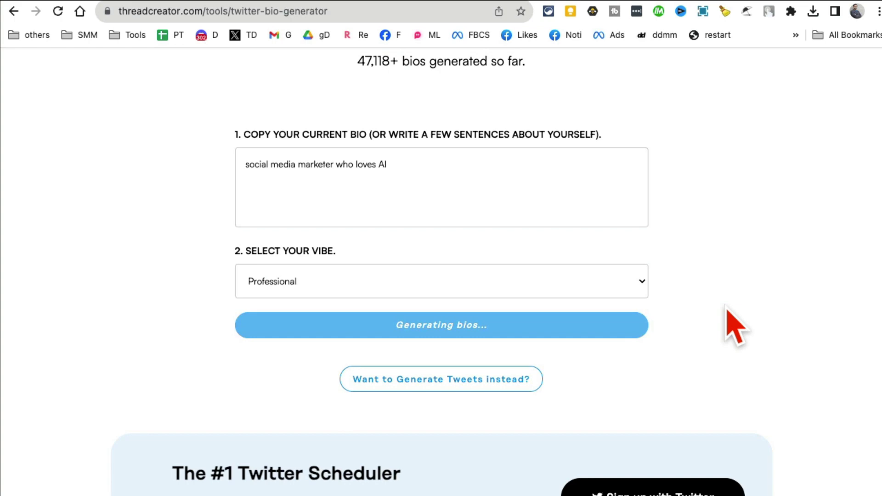
scroll(689, 313, down, 5)
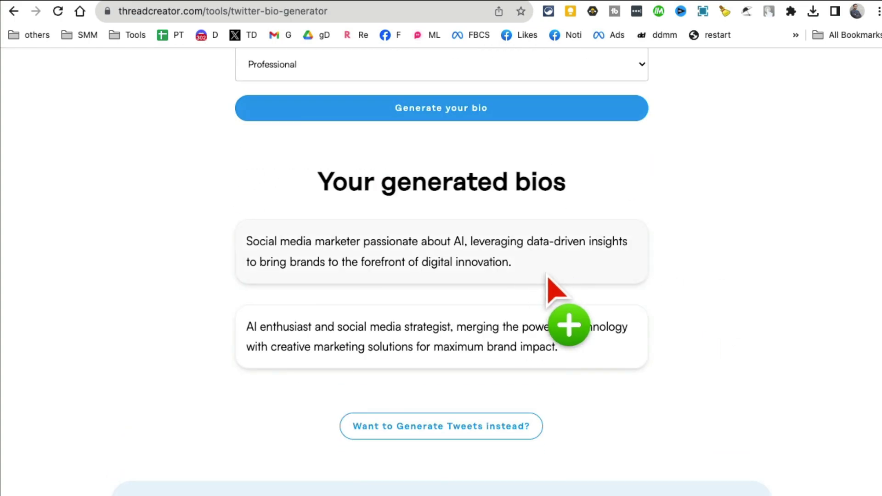
click(262, 253)
drag(565, 348, 242, 323)
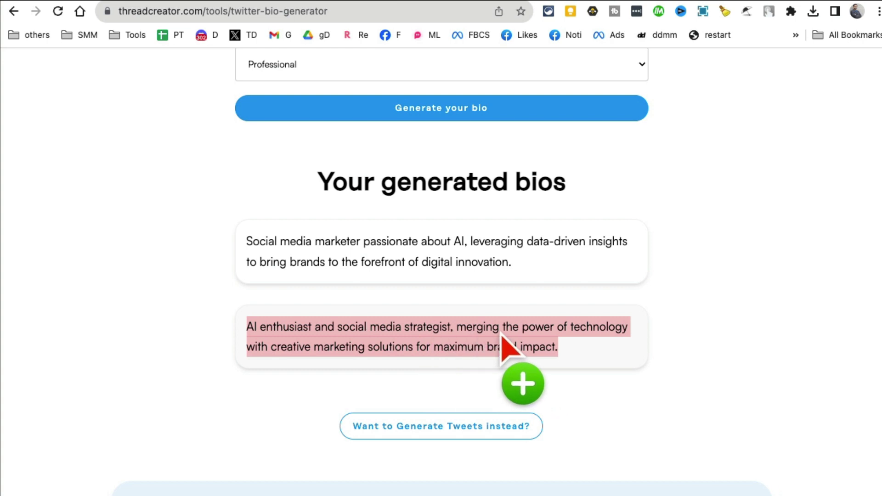
drag(628, 338, 492, 335)
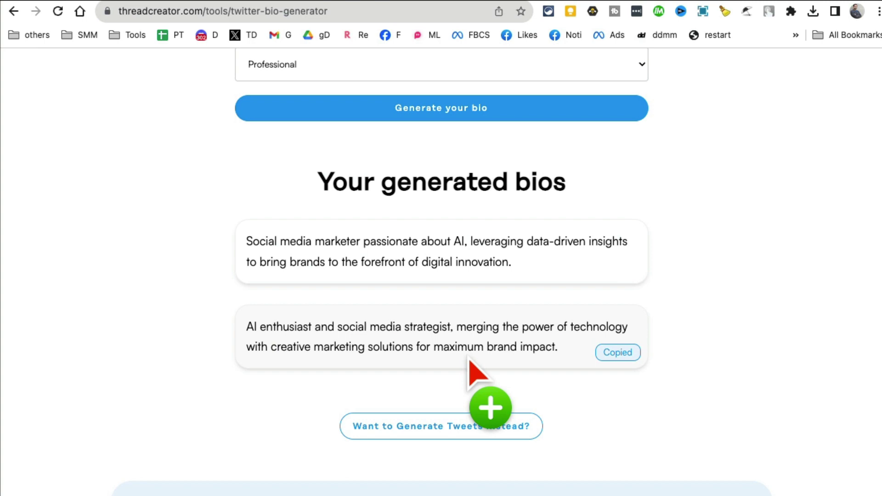
scroll(472, 374, up, 10)
Open Thread Creator's Image caption generator and upload bedroom.jpeg.
click(14, 11)
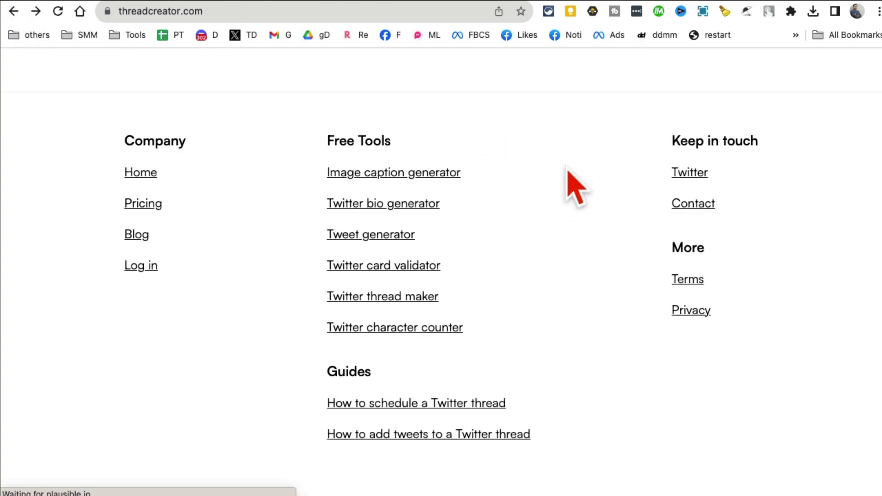
click(388, 174)
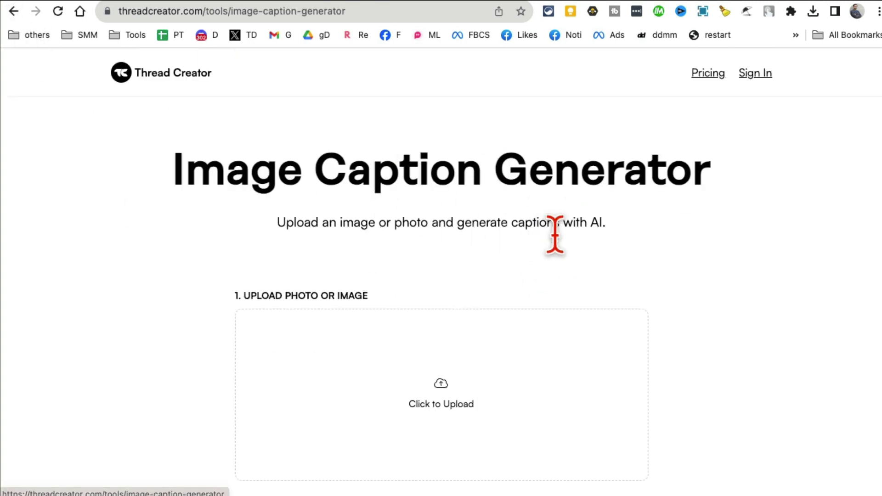
drag(215, 180, 668, 195)
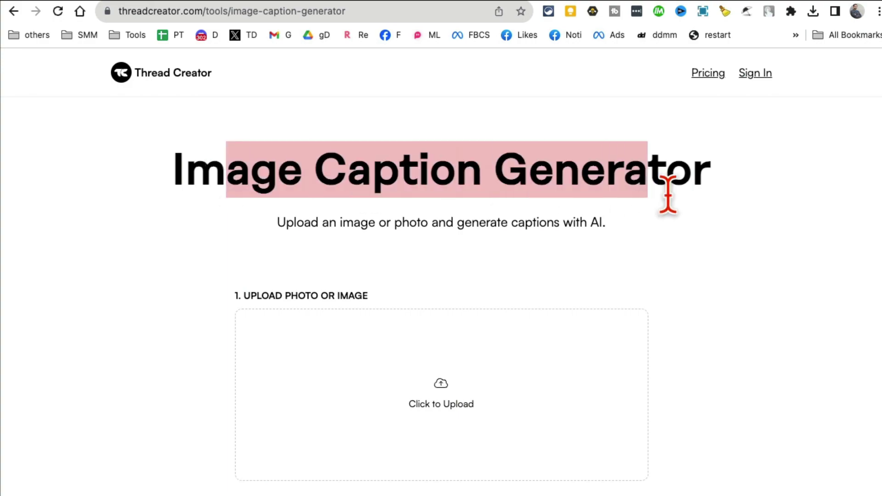
scroll(717, 358, down, 5)
click(420, 244)
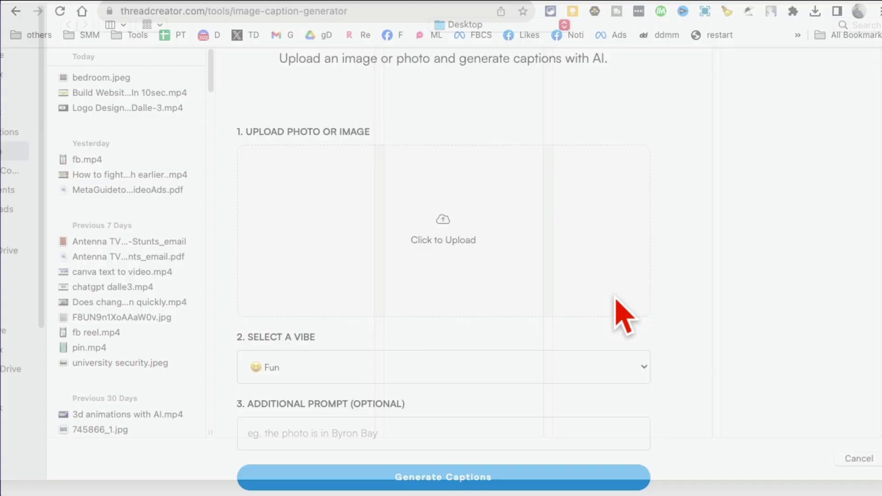
click(148, 98)
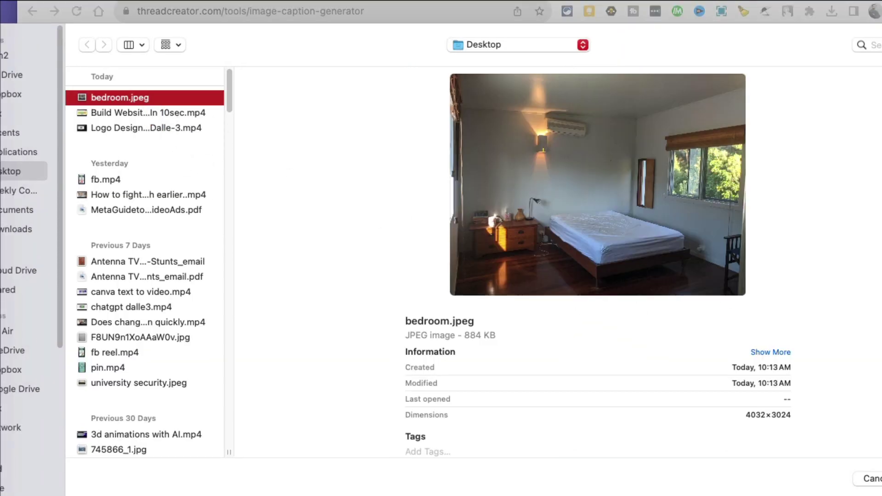
key(Return)
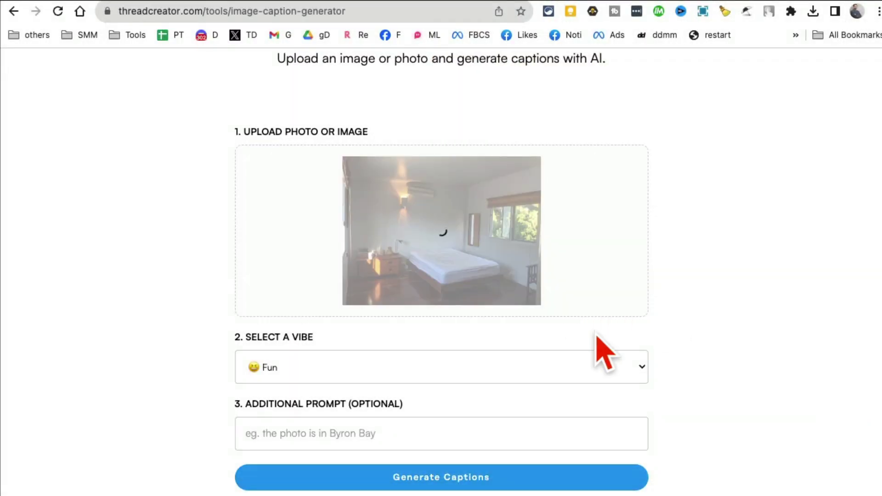
Generate Fun-vibe captions for the bedroom photo and copy the first caption.
click(399, 368)
click(381, 368)
scroll(685, 373, down, 2)
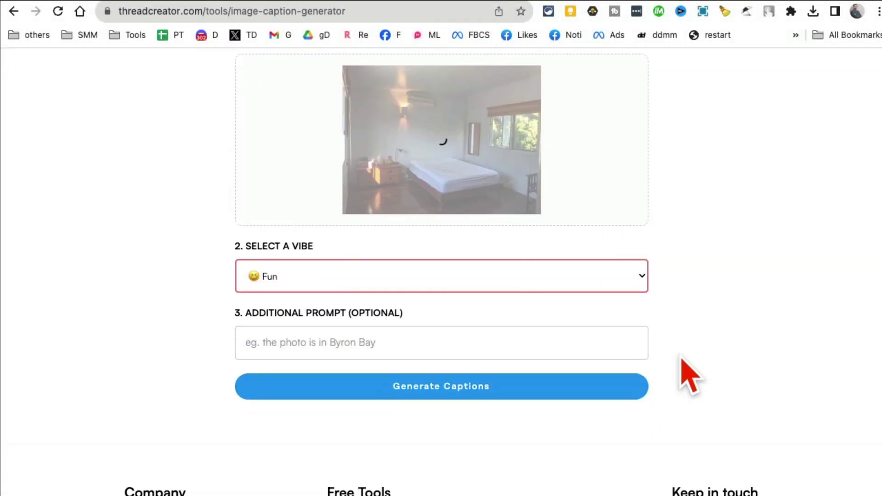
click(426, 390)
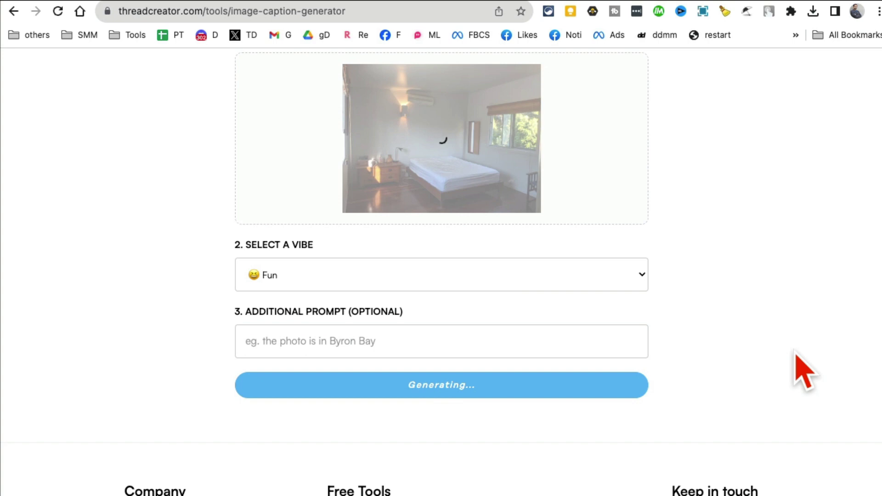
scroll(796, 358, up, 2)
scroll(804, 372, up, 2)
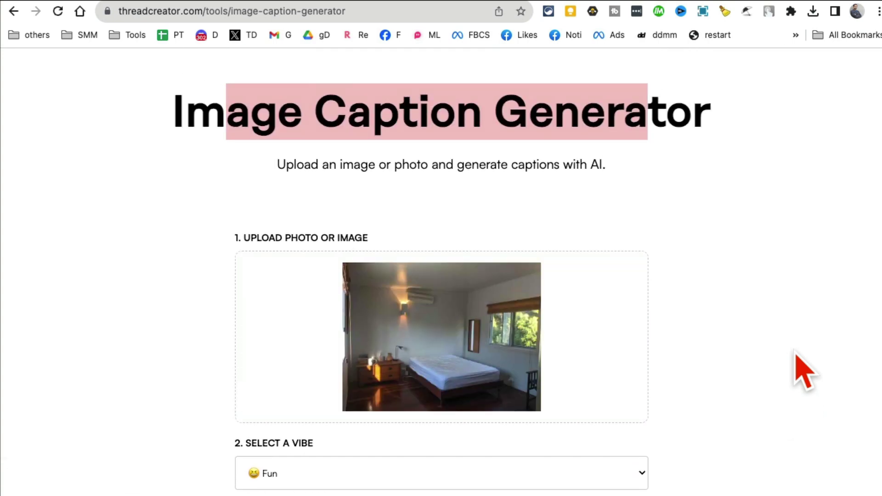
scroll(804, 372, down, 5)
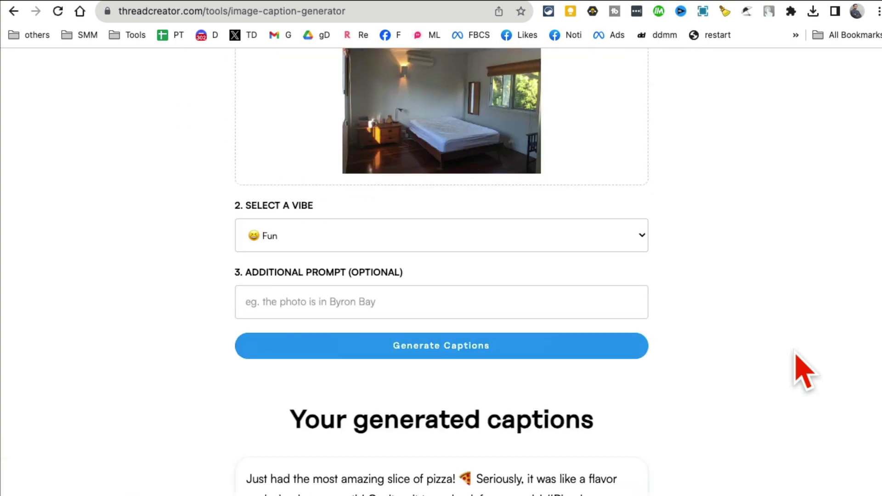
scroll(804, 372, down, 6)
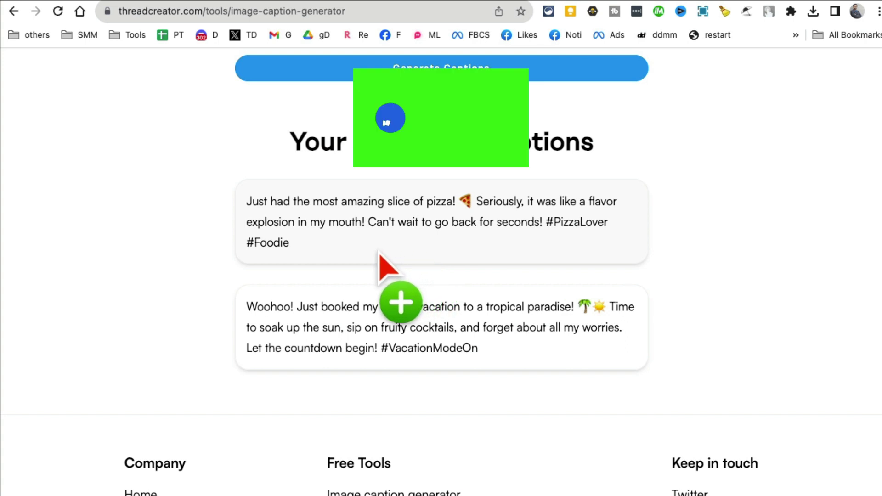
click(256, 226)
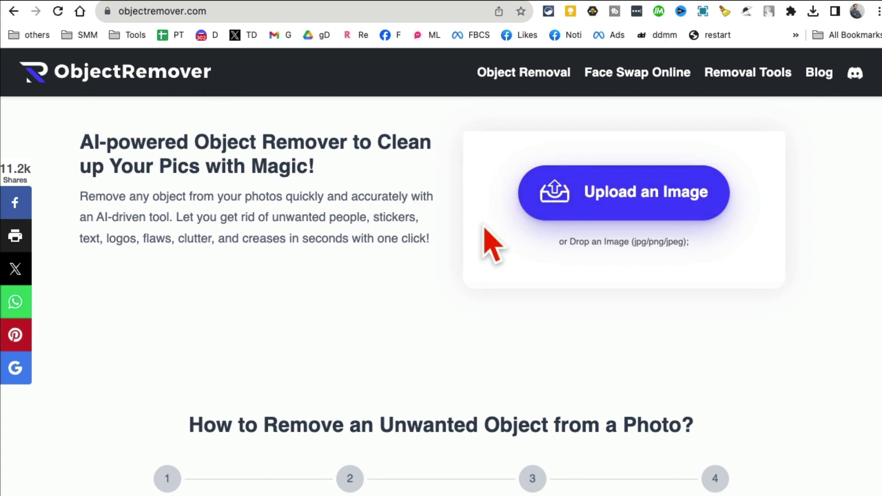
Open ObjectRemover's 'Upload an Image' file picker to choose a photo for object removal.
scroll(787, 264, down, 3)
scroll(788, 270, up, 3)
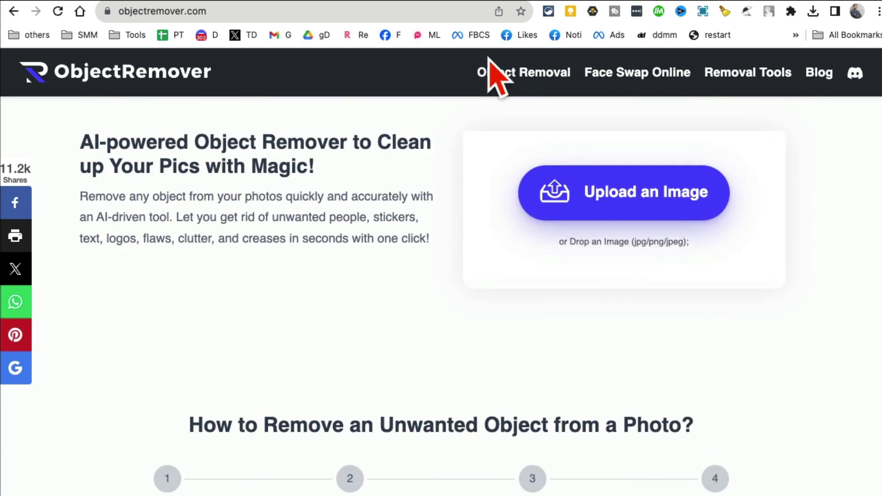
mouse_move(754, 79)
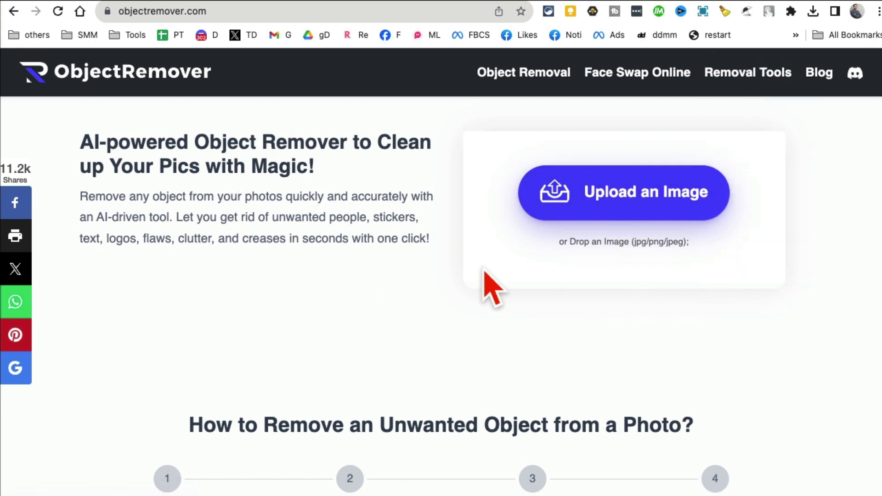
click(634, 209)
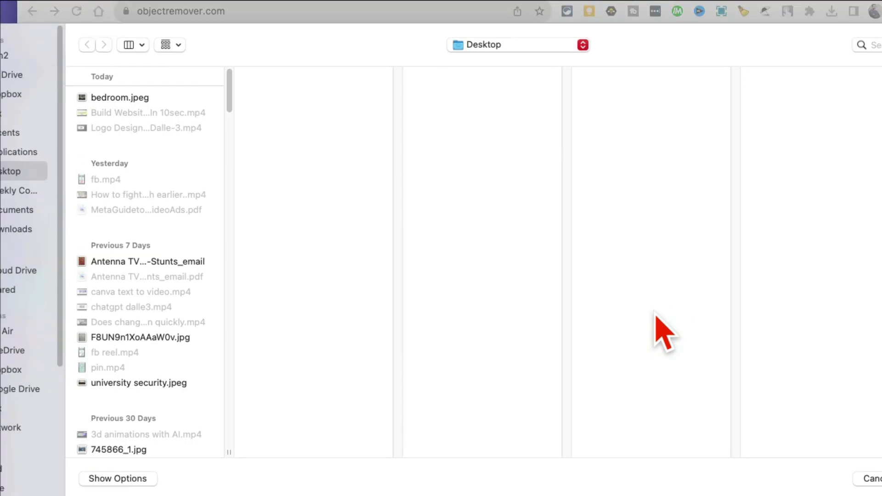
Upload bedroom.jpeg, erase the masked wall lamp, and close the editor back to the landing page.
click(140, 97)
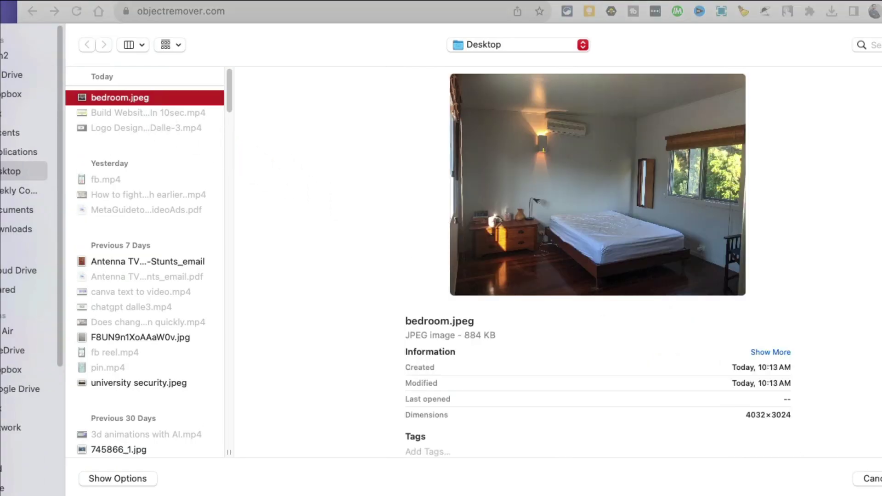
key(Return)
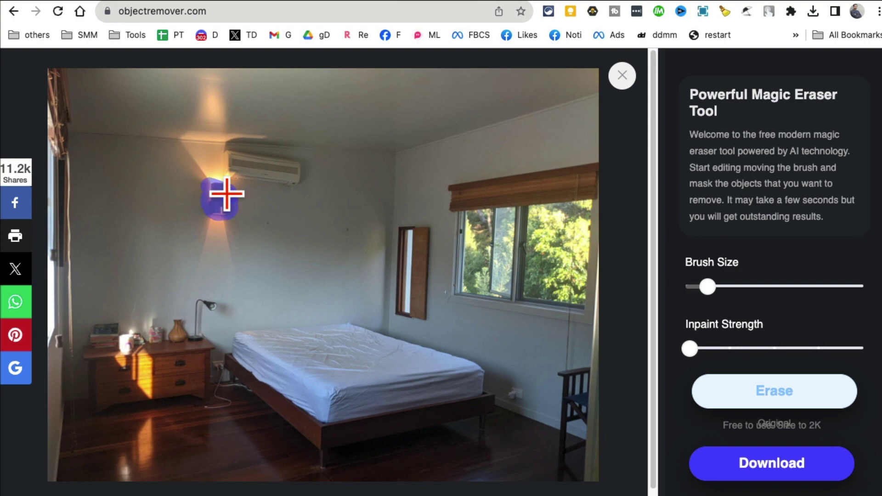
click(783, 401)
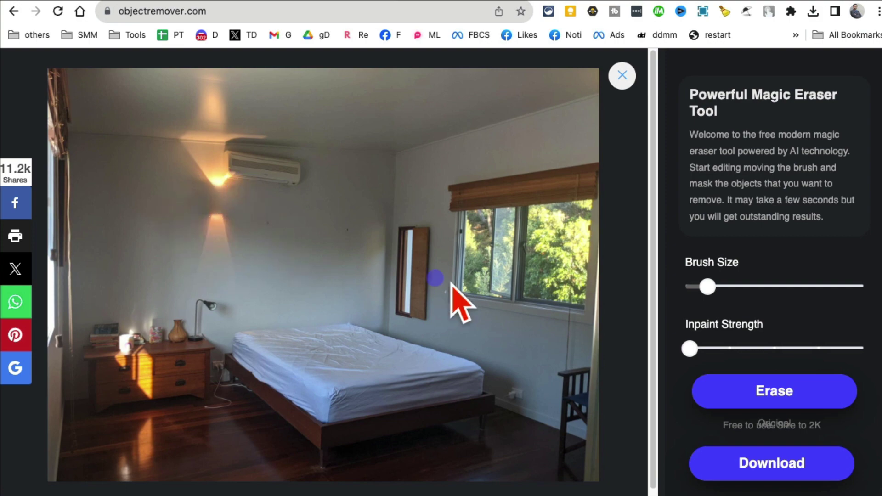
click(629, 84)
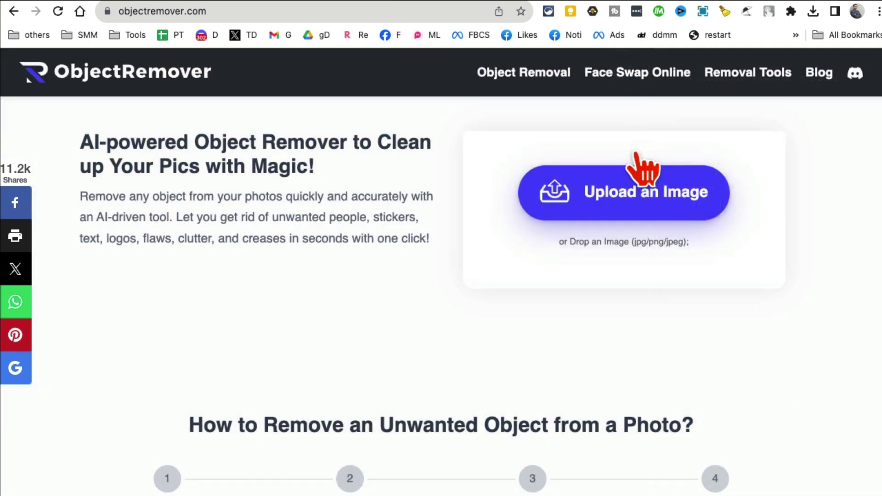
Open Text Remover from the Removal Tools menu and dismiss the full-screen advertisement.
scroll(424, 321, down, 2)
scroll(618, 322, up, 2)
mouse_move(781, 76)
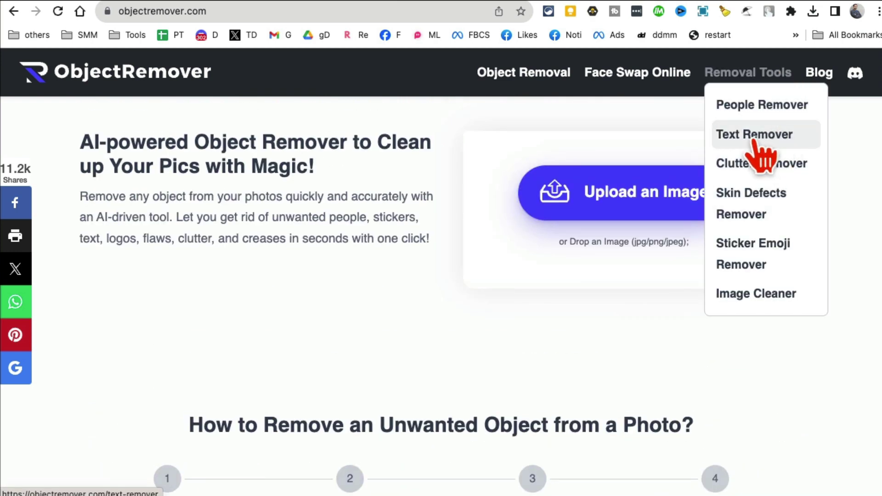
click(781, 134)
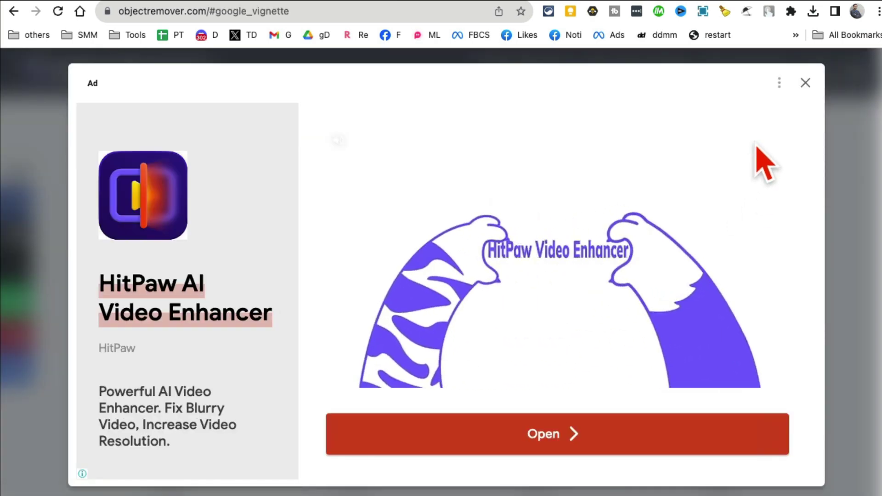
click(805, 83)
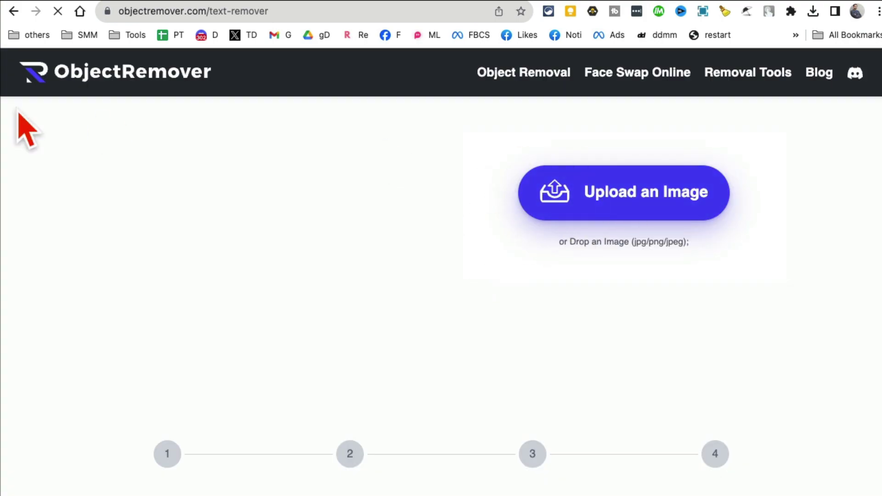
scroll(368, 317, down, 2)
scroll(368, 309, down, 10)
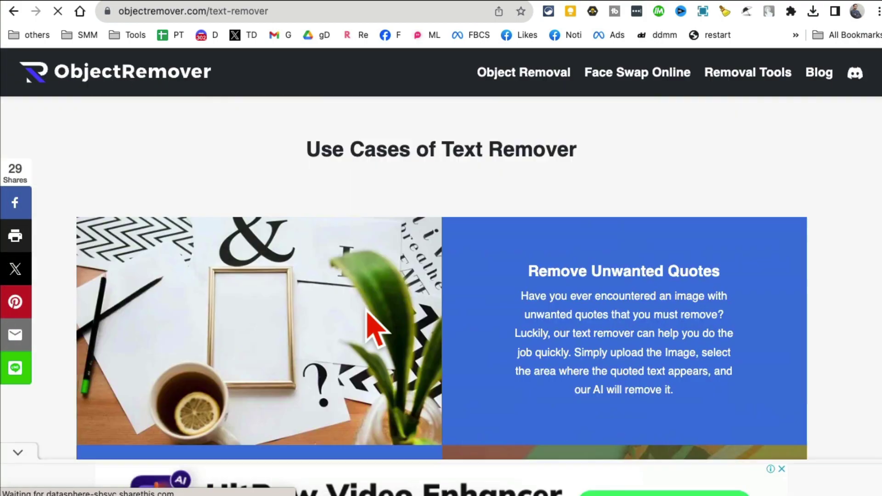
scroll(488, 335, up, 15)
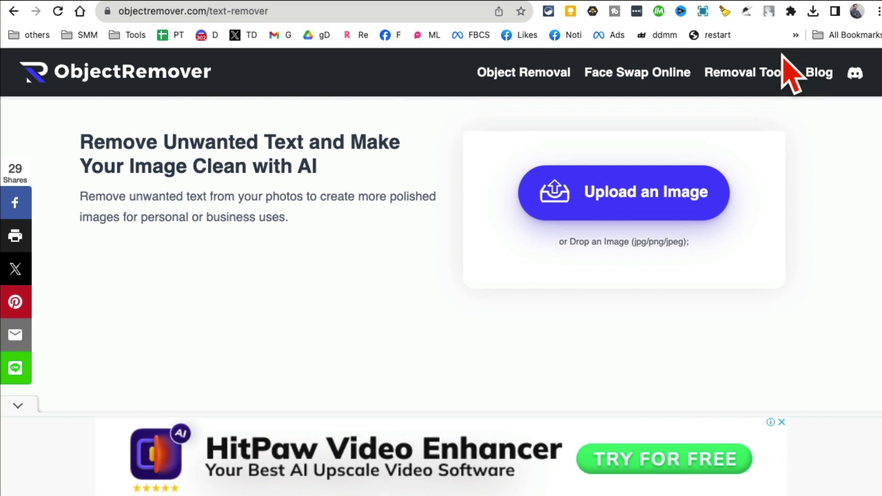
mouse_move(781, 73)
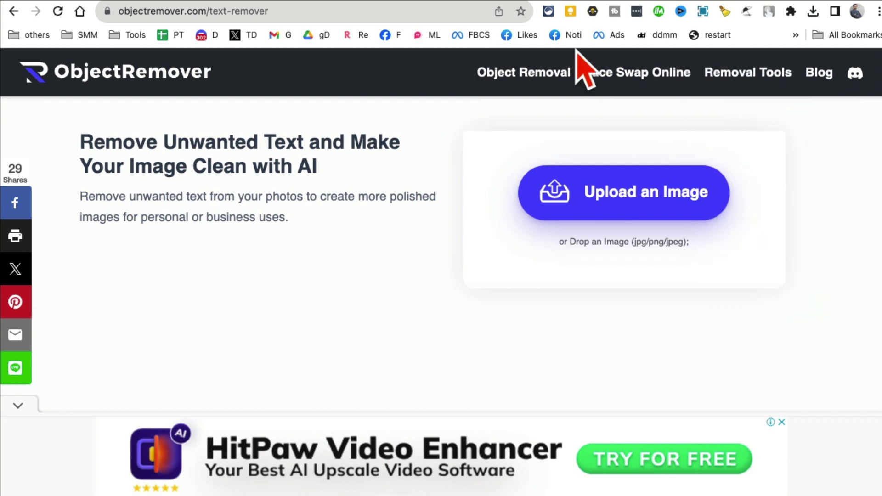
On AnyToSpeech, preview the Document, Scan or Image and URL options, then return to Text.
click(517, 1)
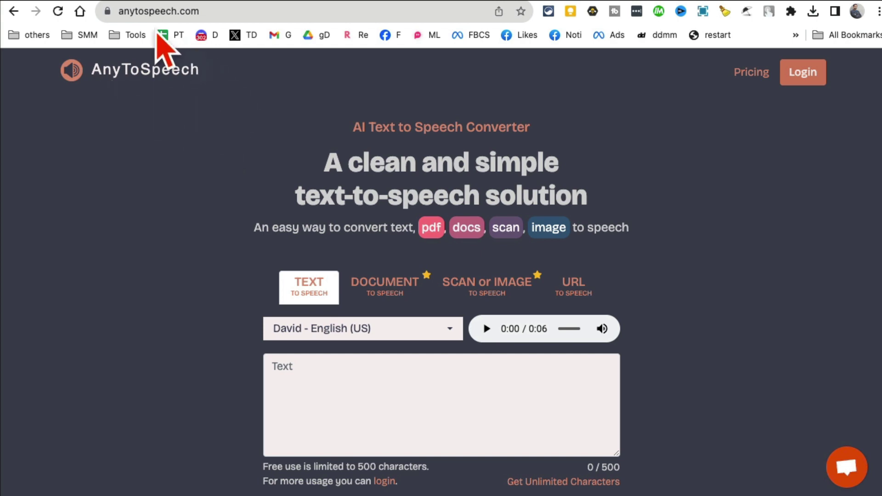
drag(316, 168, 442, 193)
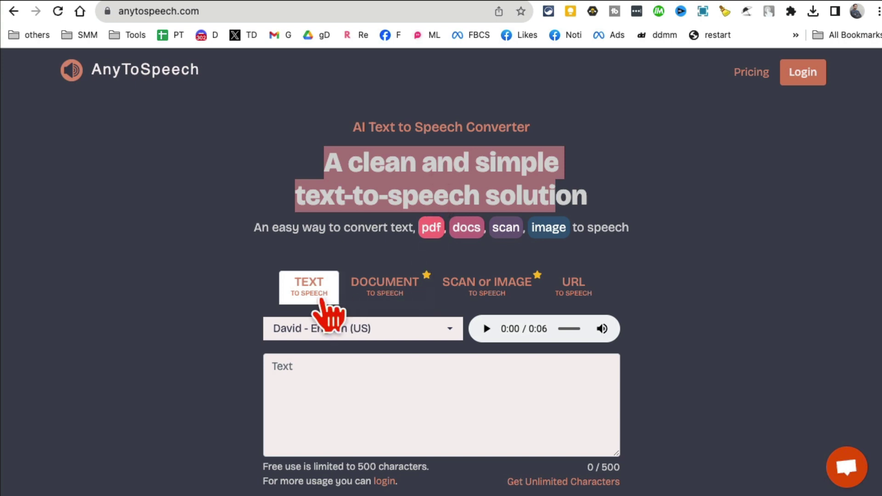
click(392, 296)
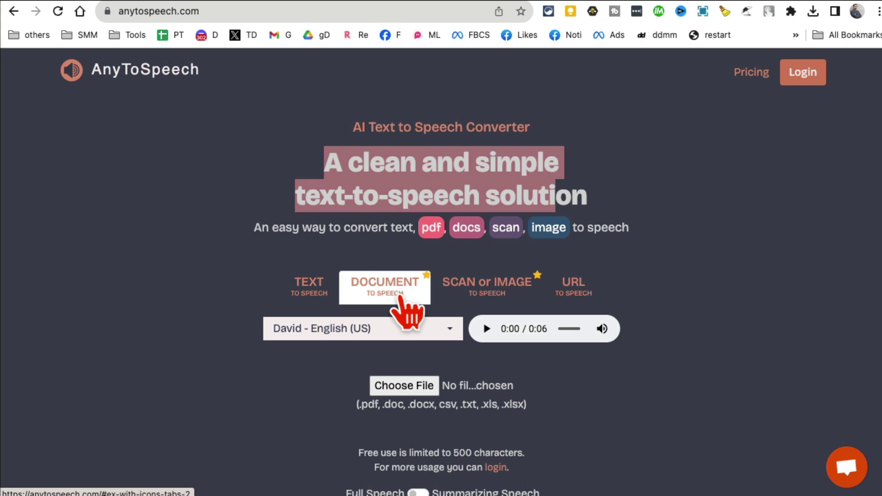
click(460, 286)
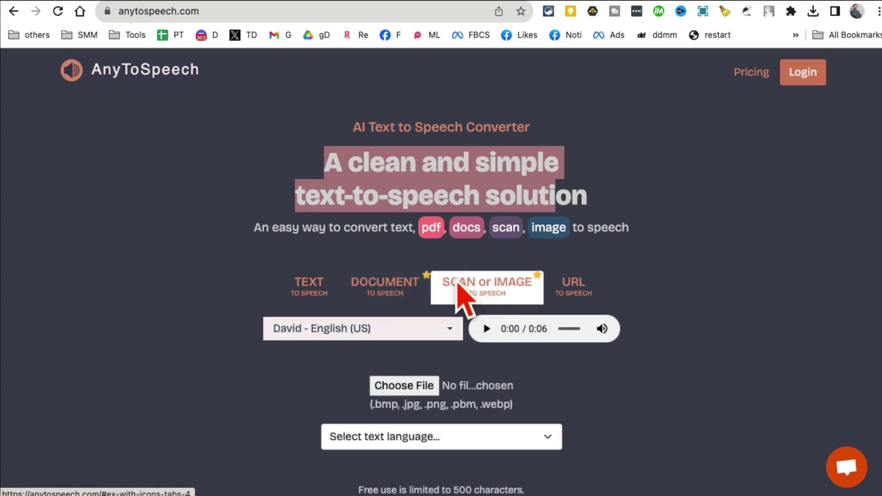
click(577, 295)
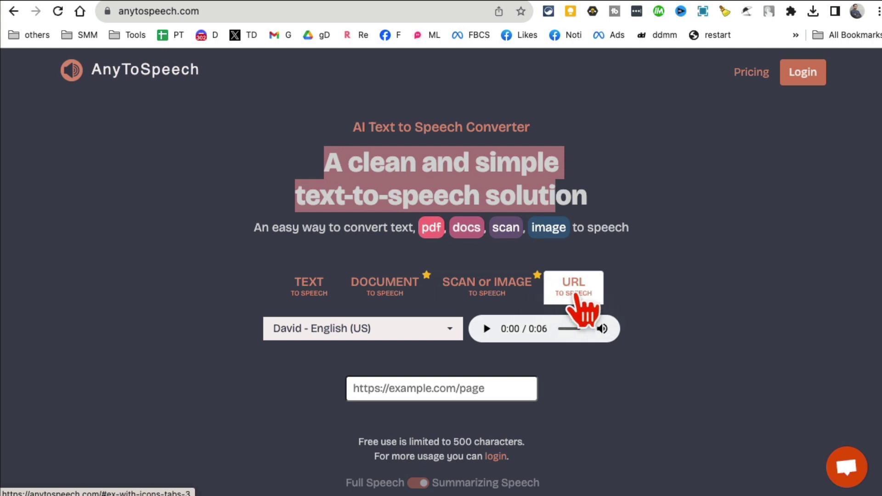
click(335, 281)
scroll(178, 272, down, 1)
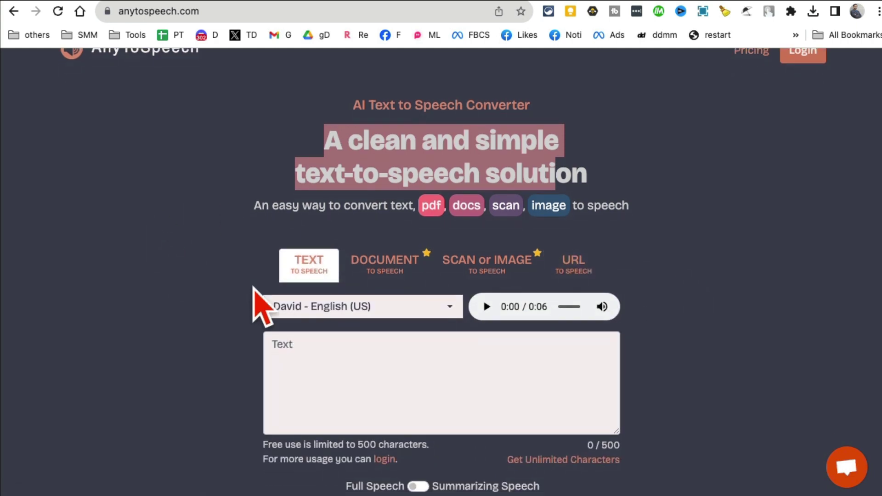
scroll(294, 308, down, 2)
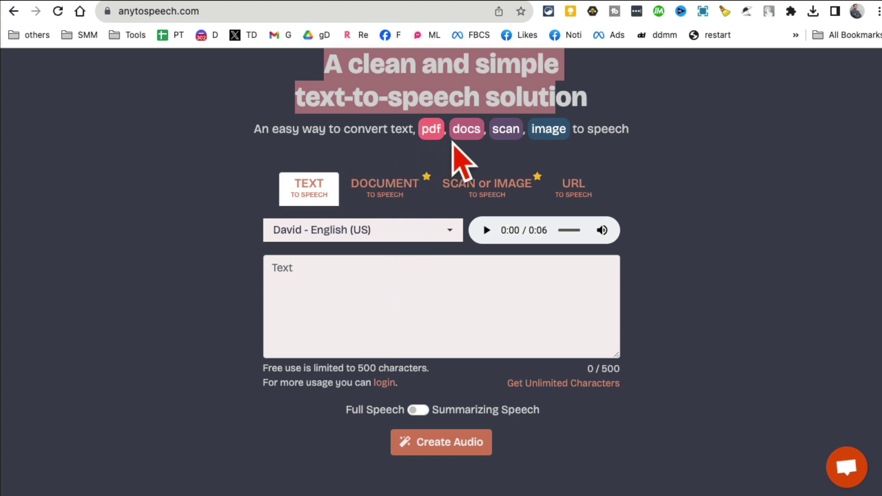
Create audio of 'hey how are you??' with the David English (US) voice, then go to Exploreist.
click(408, 288)
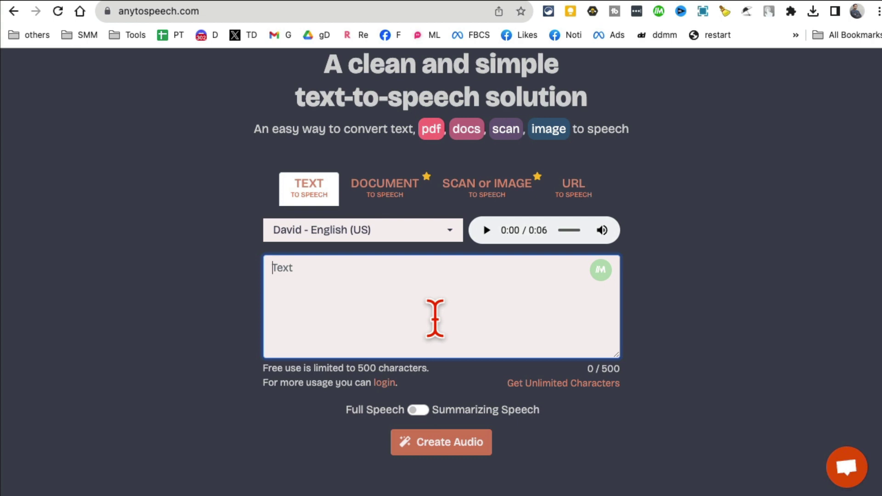
text(h)
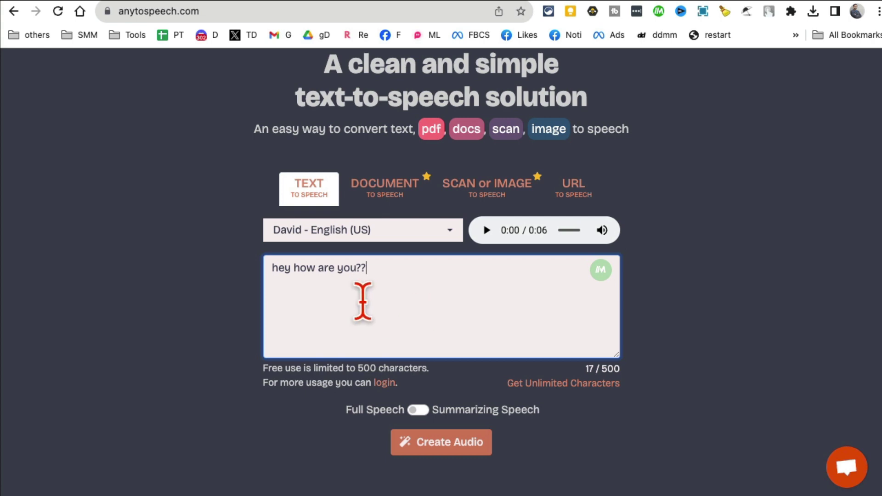
click(367, 239)
scroll(394, 452, down, 1)
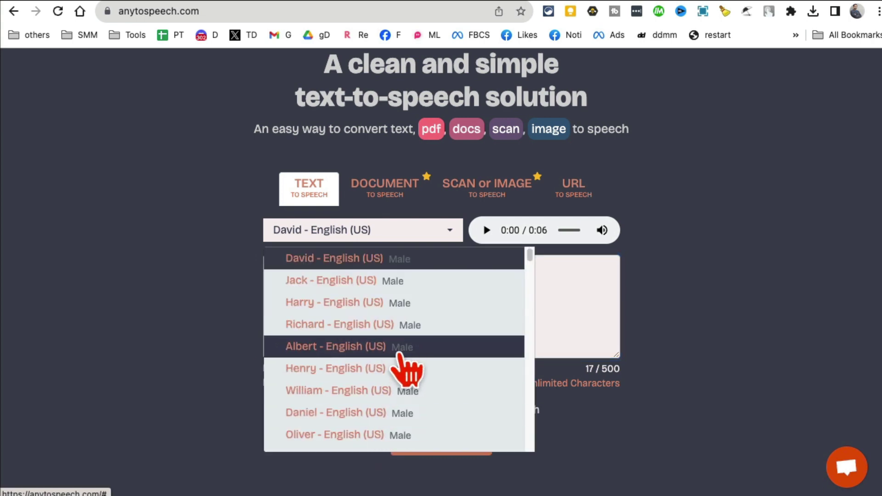
scroll(402, 363, up, 1)
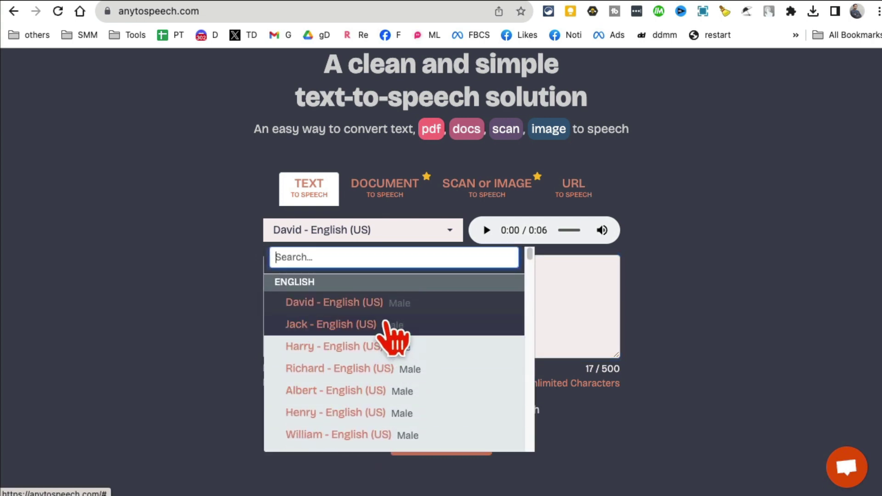
click(694, 269)
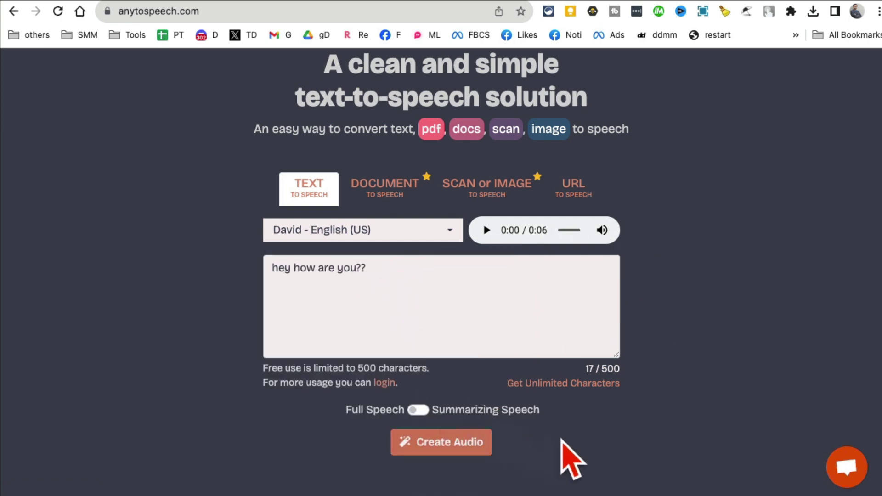
click(434, 450)
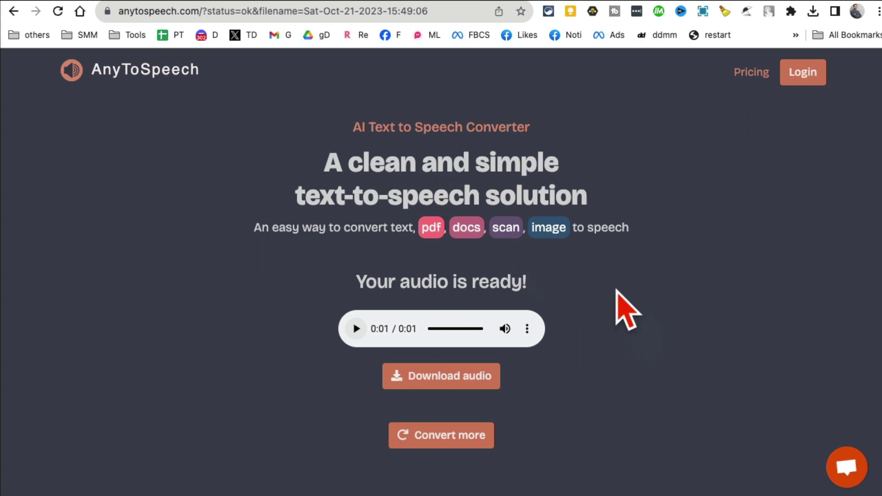
click(125, 75)
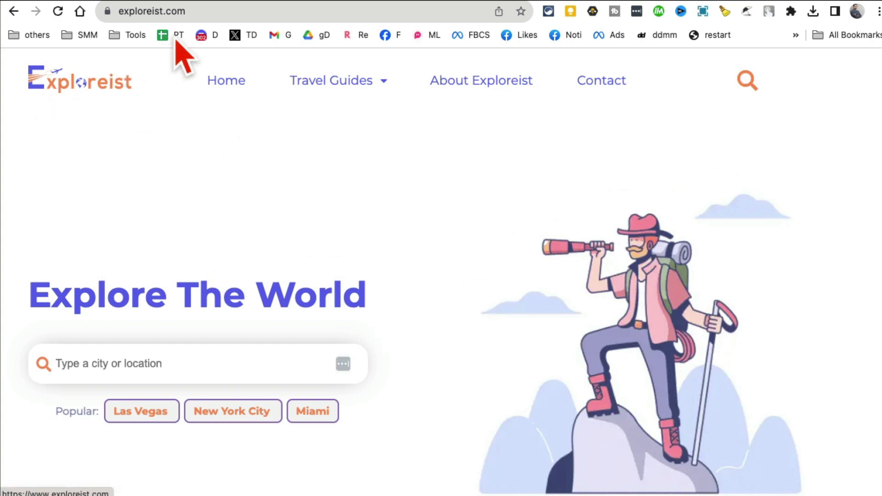
Open the Las Vegas, NV guide from Exploreist's Popular destinations.
scroll(469, 299, down, 3)
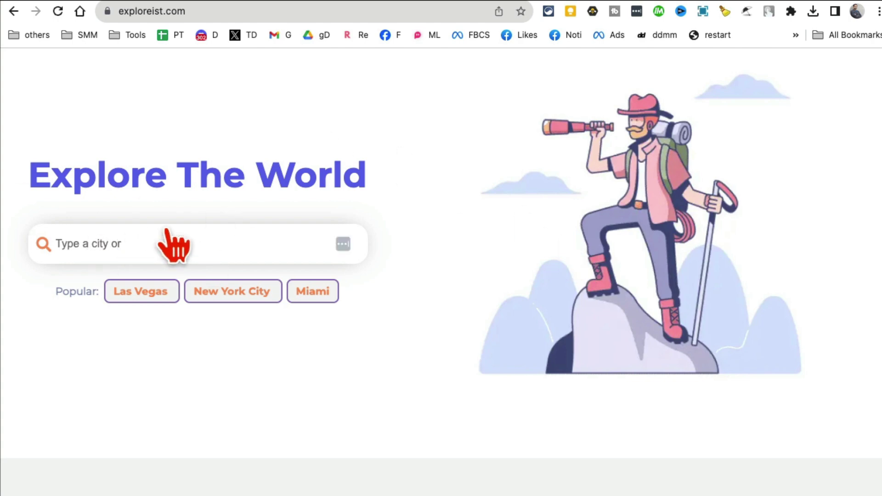
click(128, 298)
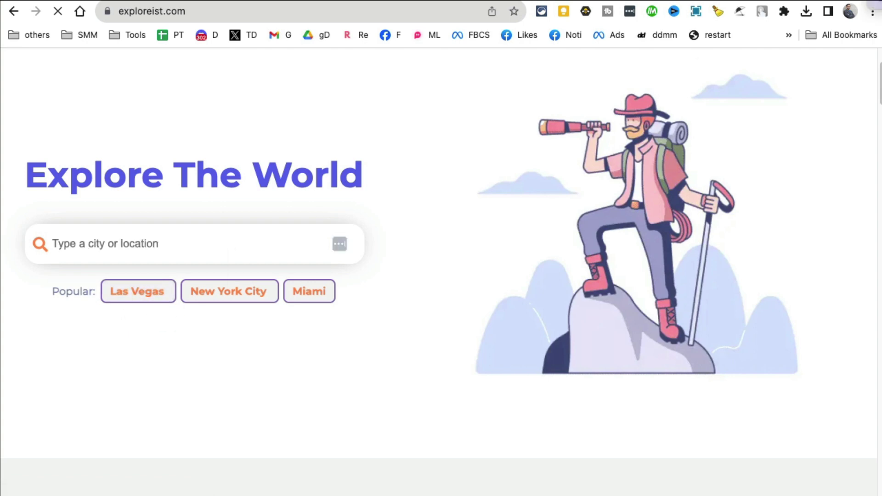
scroll(427, 273, down, 2)
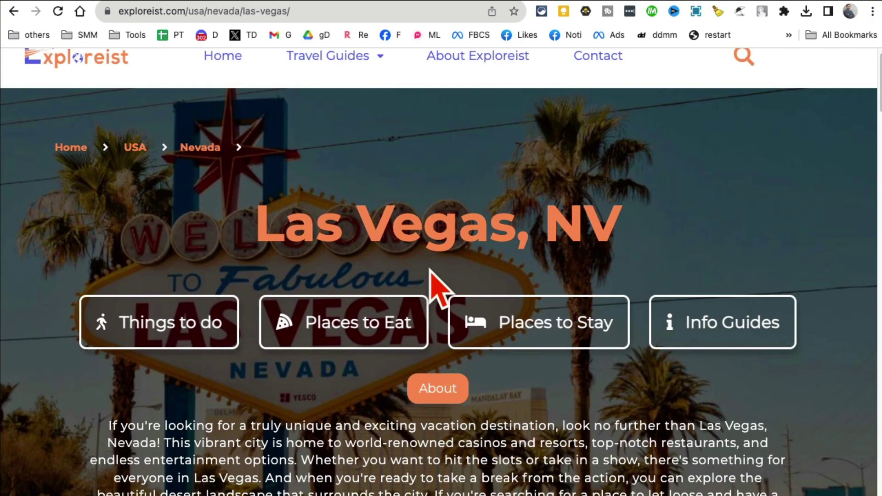
scroll(644, 308, down, 1)
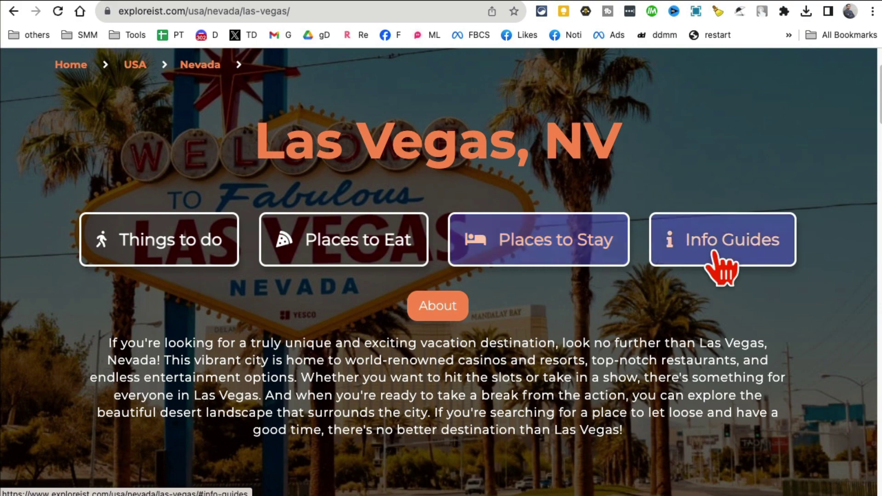
scroll(478, 163, down, 5)
drag(303, 99, 567, 216)
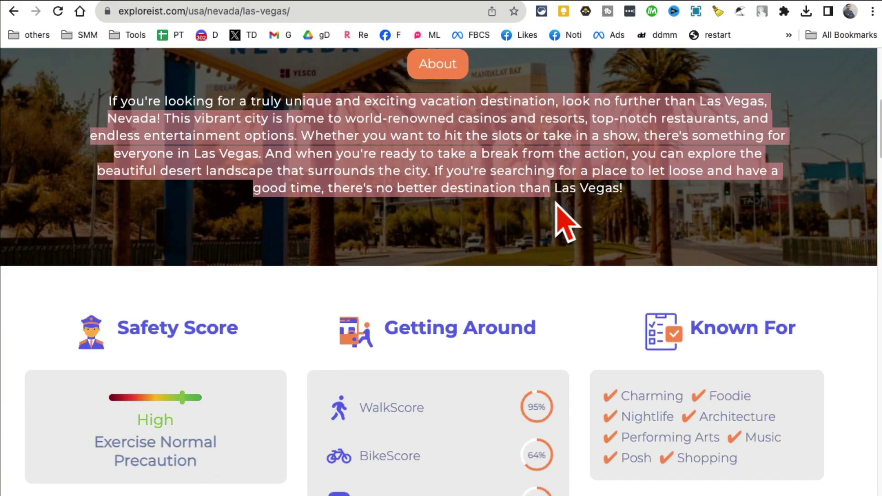
scroll(566, 216, down, 3)
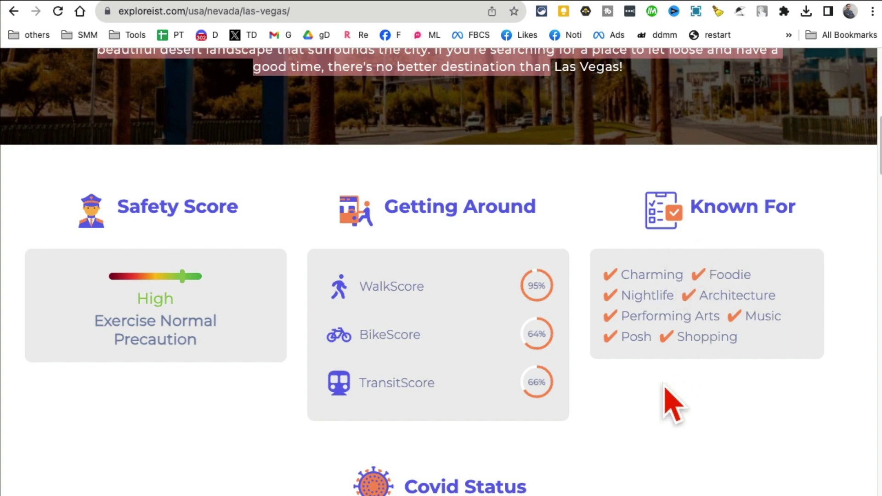
scroll(673, 404, down, 9)
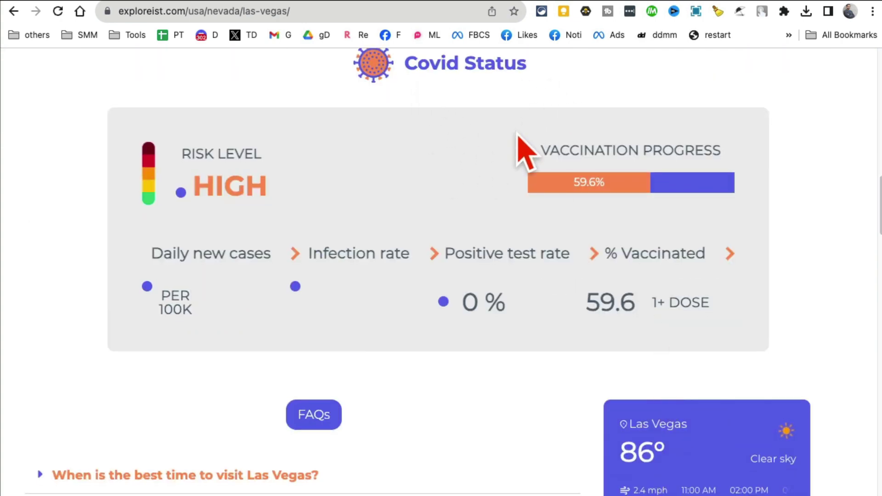
scroll(506, 303, down, 6)
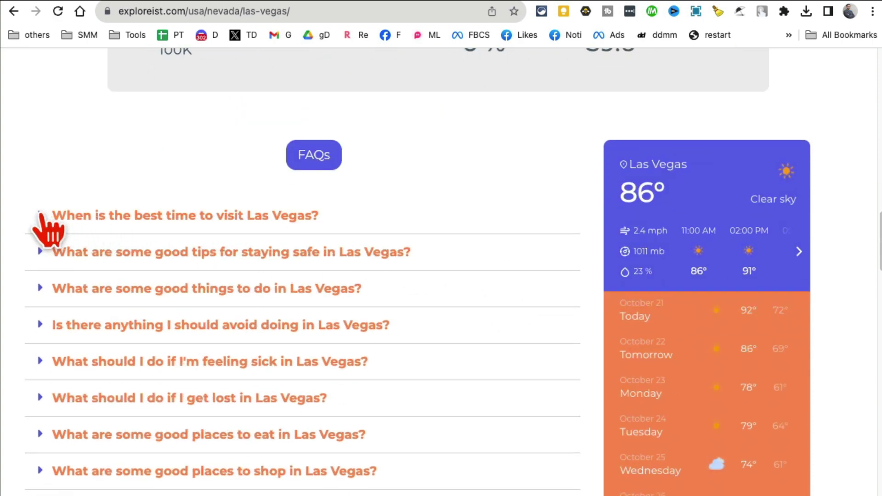
click(41, 215)
click(87, 230)
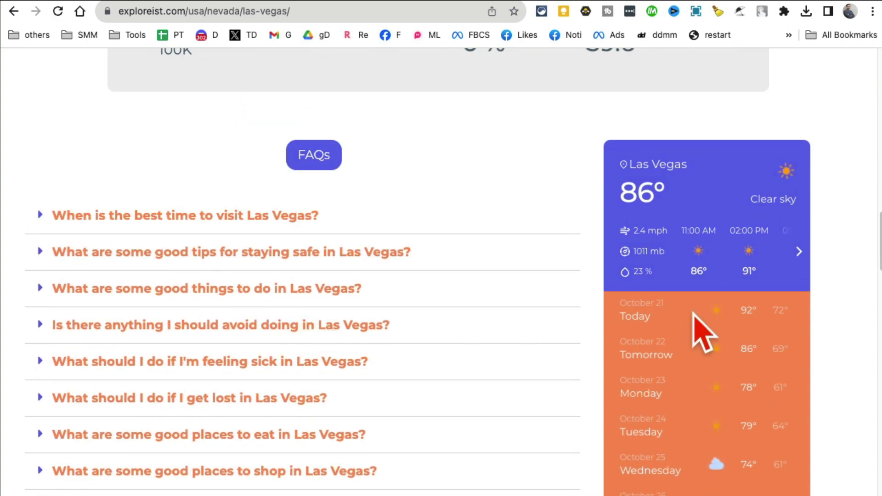
scroll(777, 363, down, 5)
scroll(777, 363, up, 20)
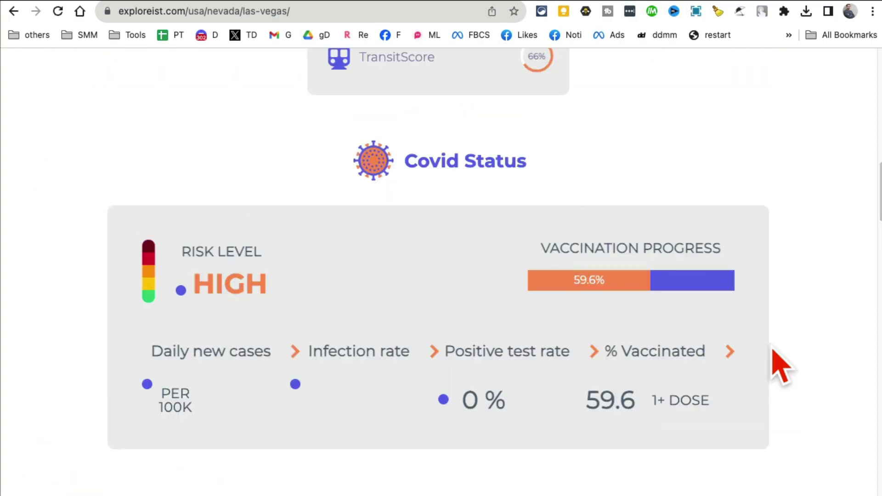
scroll(776, 363, up, 3)
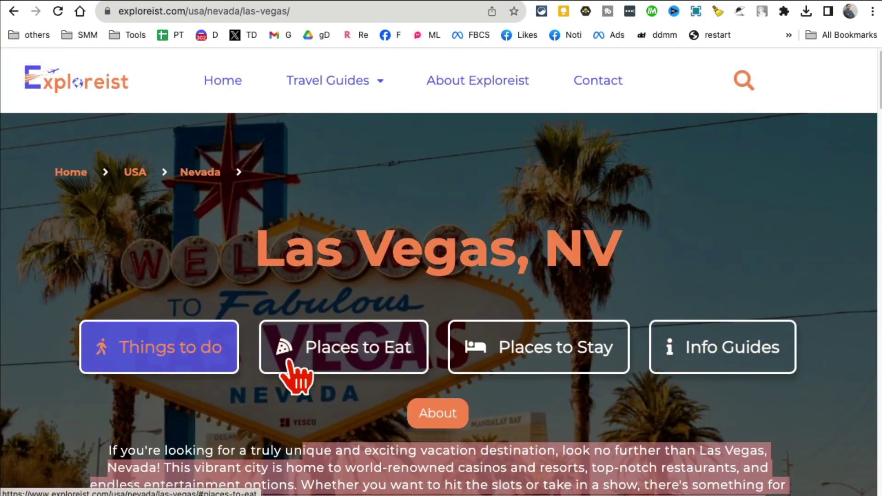
Jump to the Las Vegas guide's Places to Eat section and scroll through it.
click(376, 359)
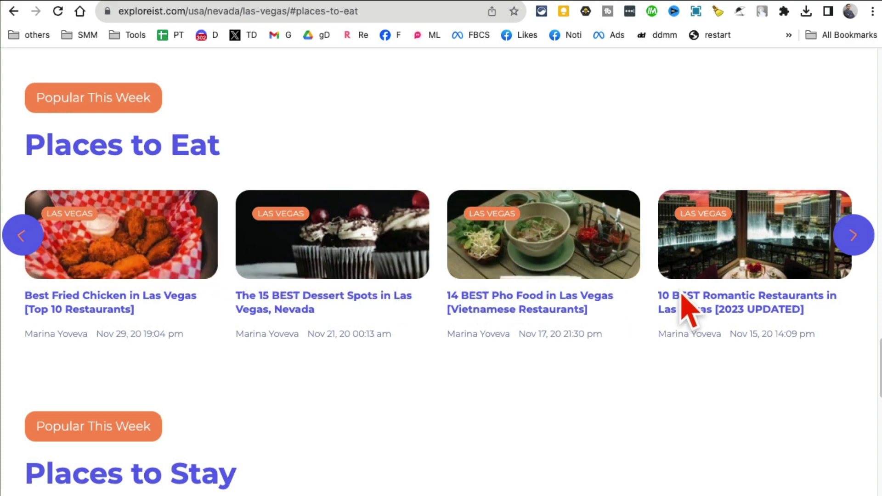
scroll(386, 378, down, 4)
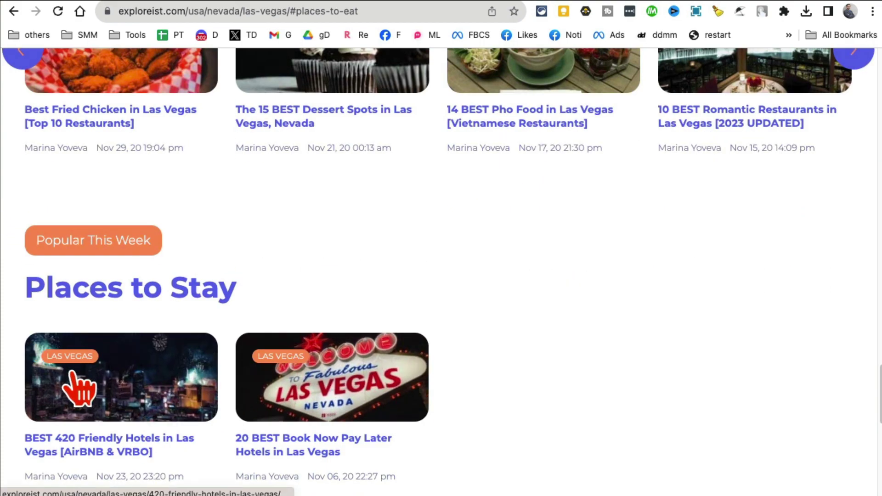
scroll(560, 401, down, 4)
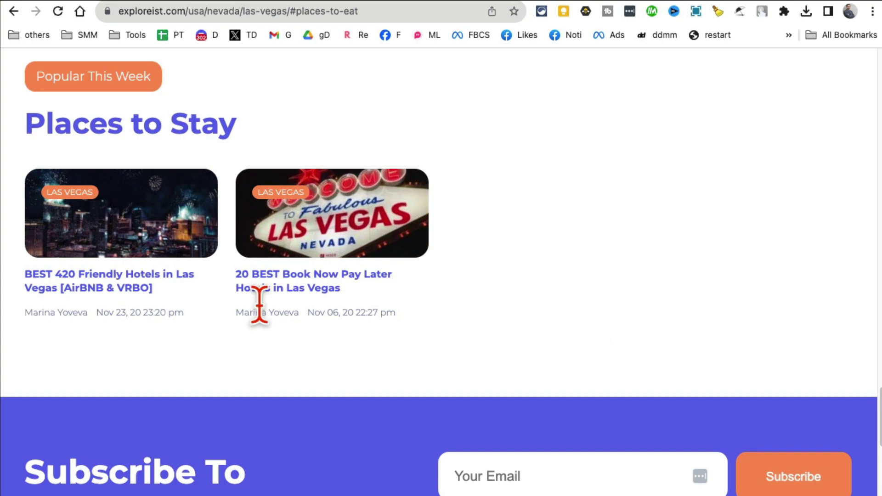
scroll(577, 315, up, 20)
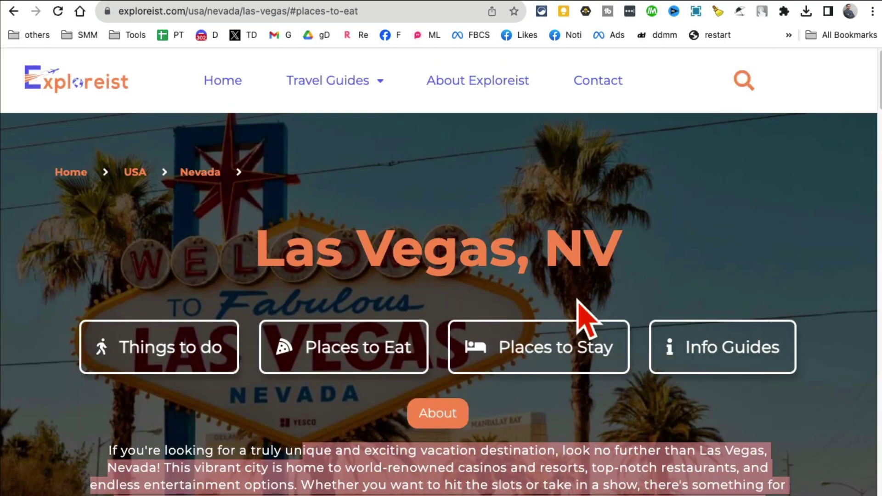
scroll(754, 317, down, 3)
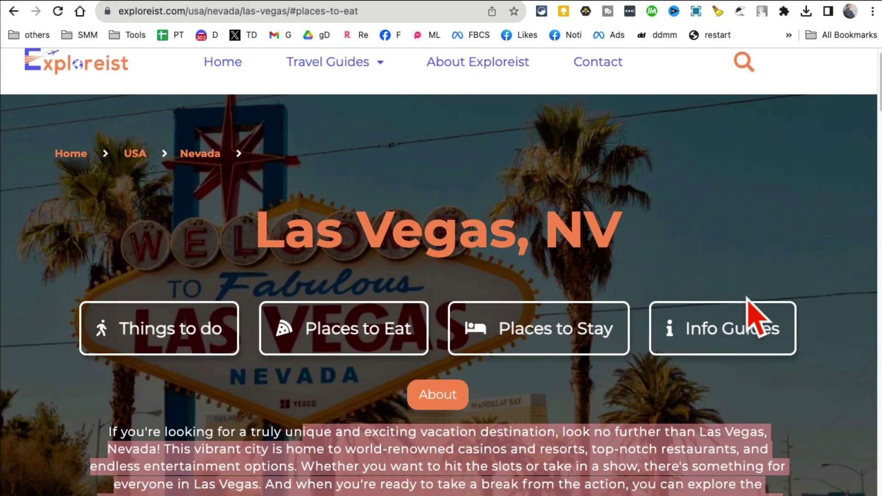
Go to Things to do and advance its article carousel four times.
click(138, 246)
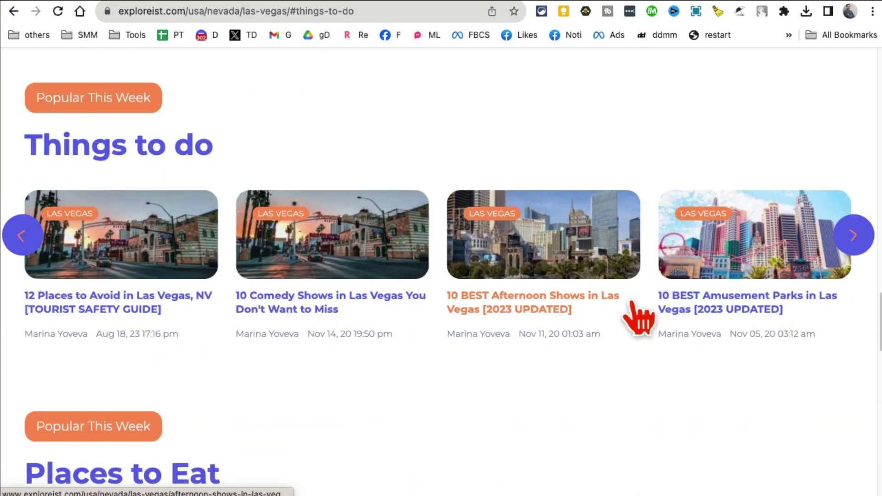
click(853, 236)
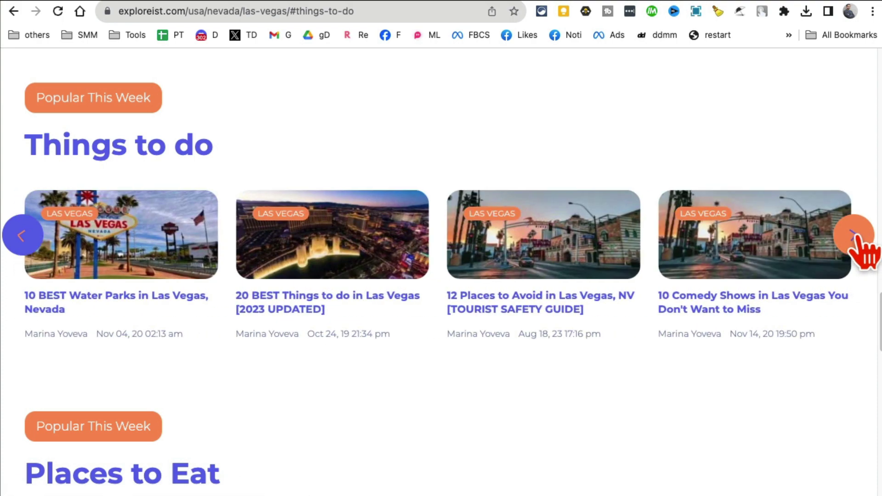
click(853, 235)
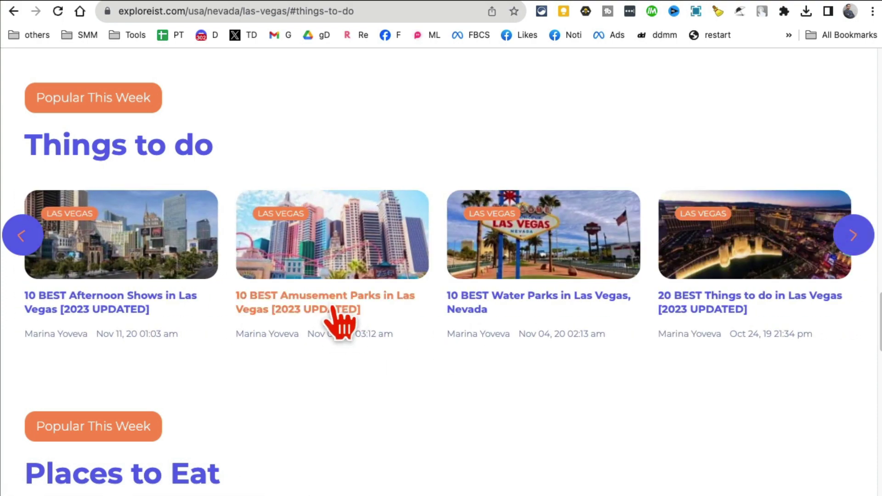
click(847, 249)
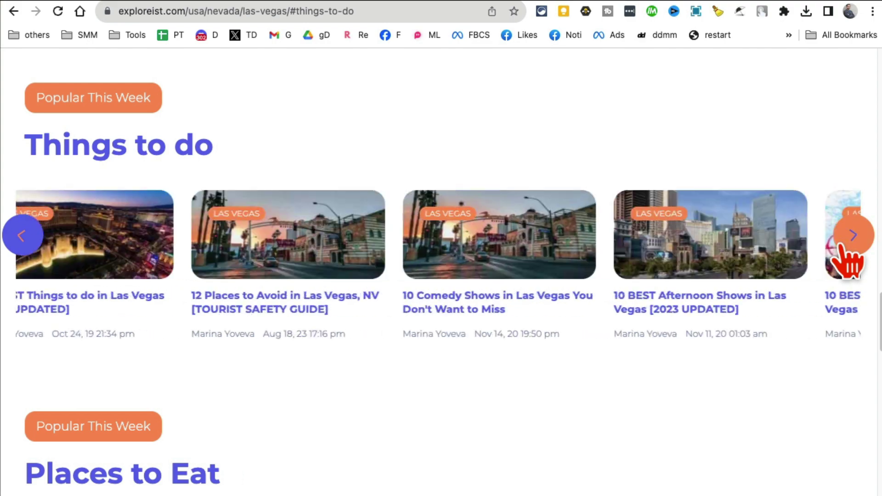
click(850, 248)
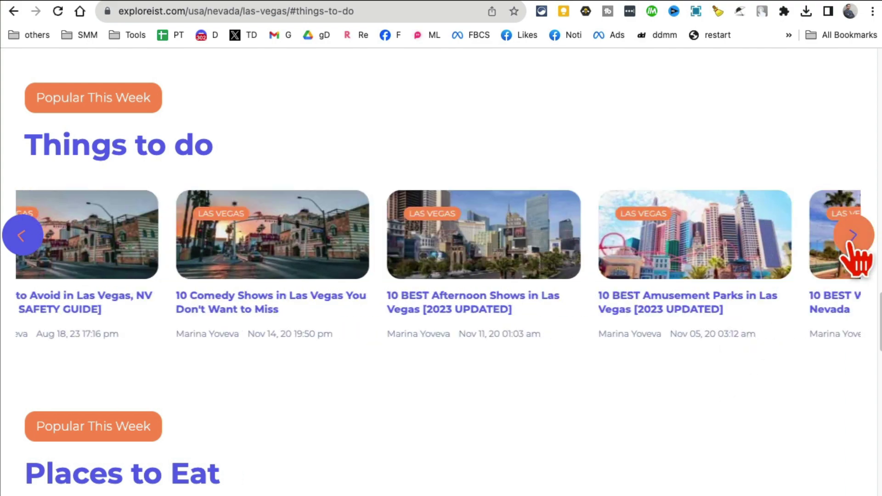
Select the 'Las Vegas, NV' title text and scroll around the guide.
scroll(545, 286, up, 20)
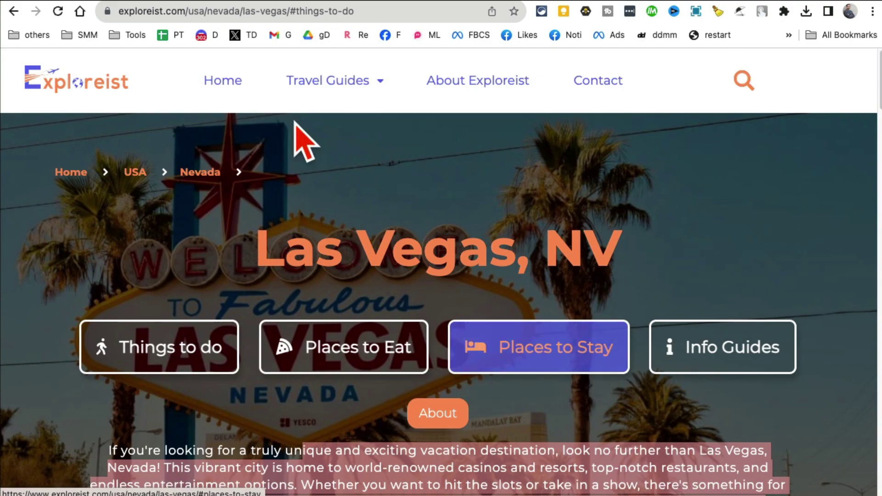
drag(218, 244, 647, 259)
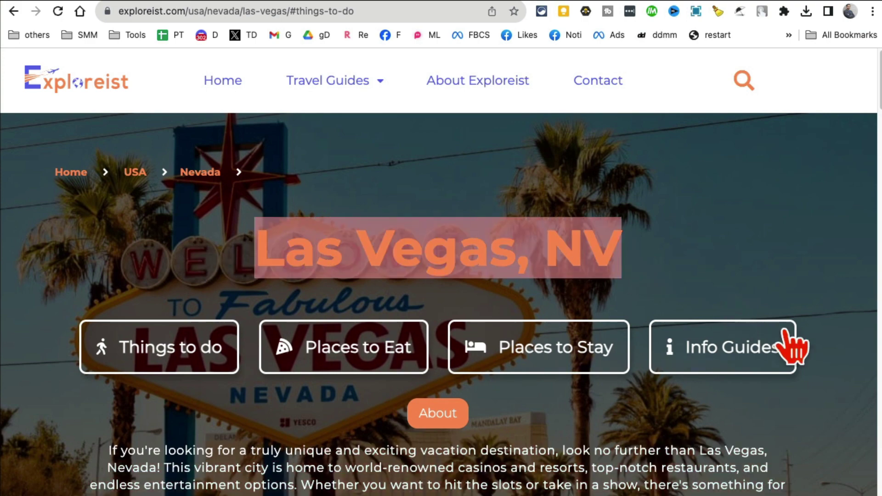
scroll(783, 363, down, 15)
scroll(787, 372, down, 20)
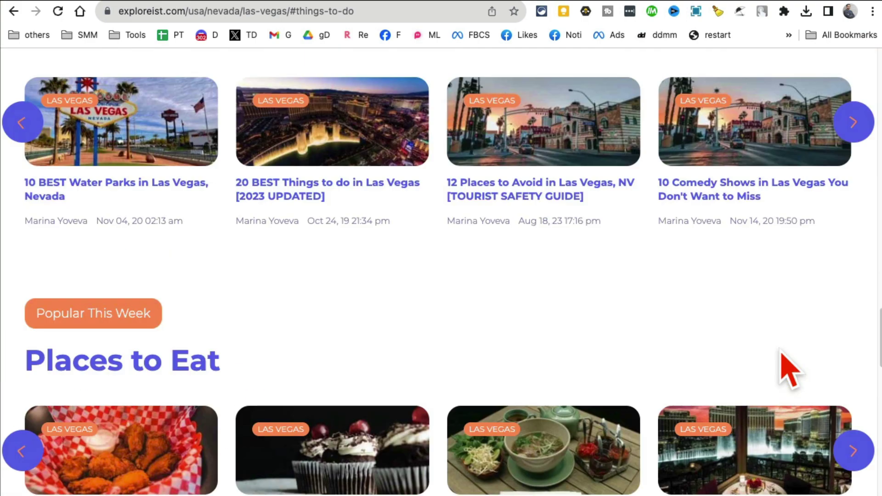
scroll(781, 365, up, 20)
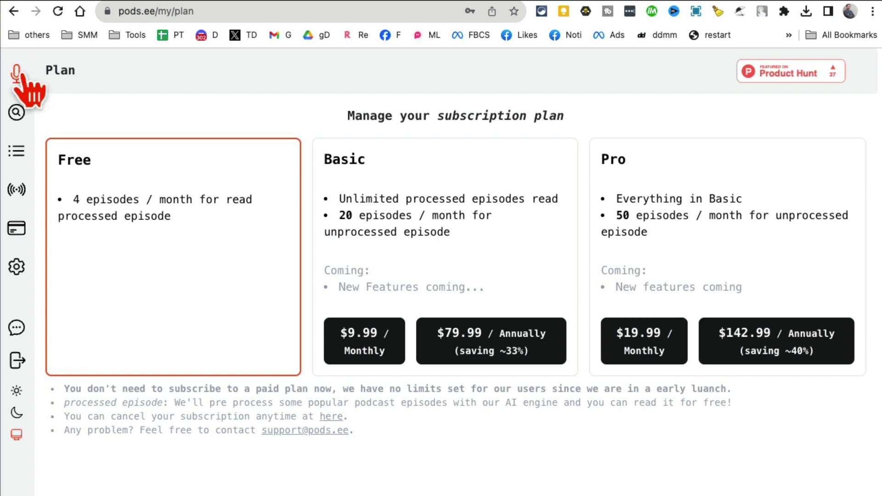
drag(158, 11, 226, 12)
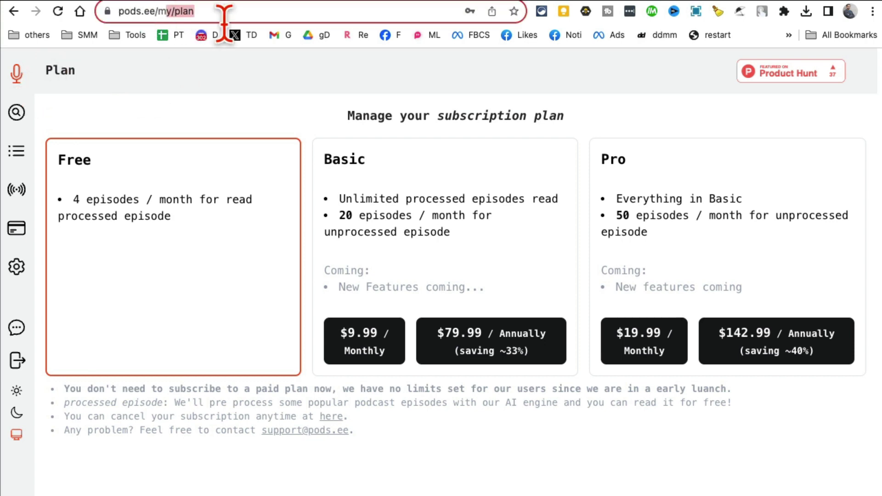
key(BackSpace)
key(BackSpace)
key(BackSpace)
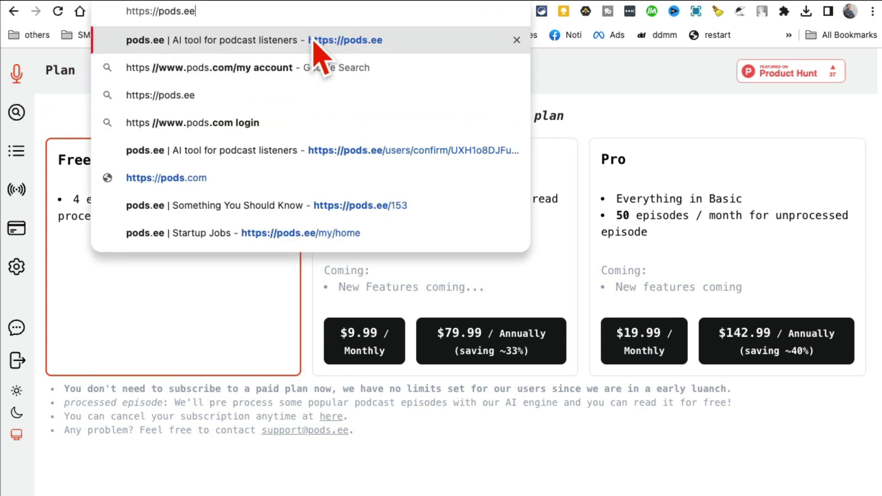
key(Return)
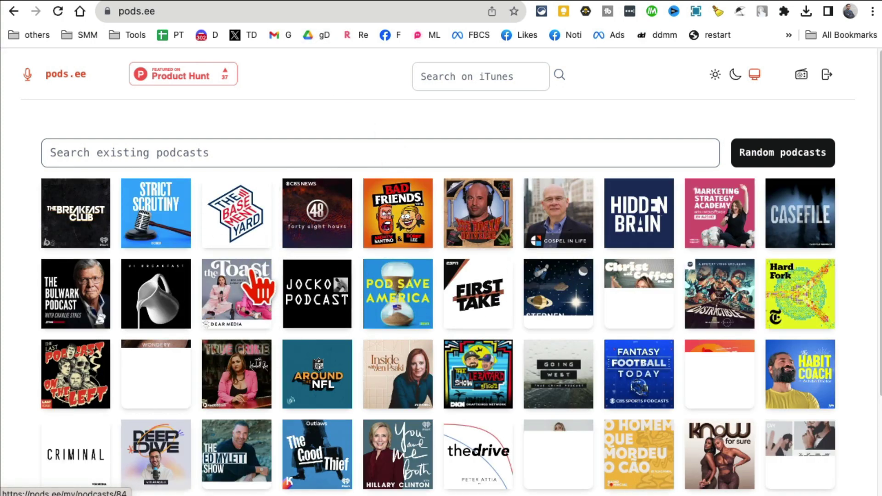
Search existing podcasts for 'deep dive'.
scroll(528, 304, down, 3)
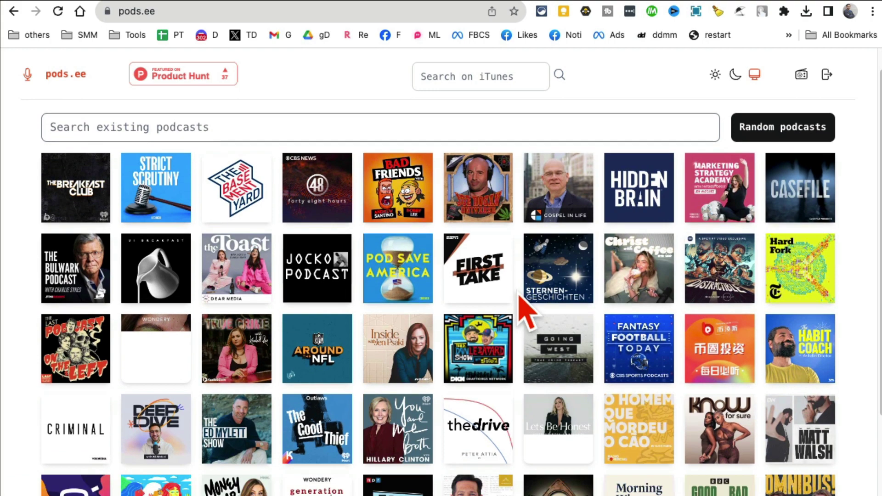
scroll(519, 296, up, 3)
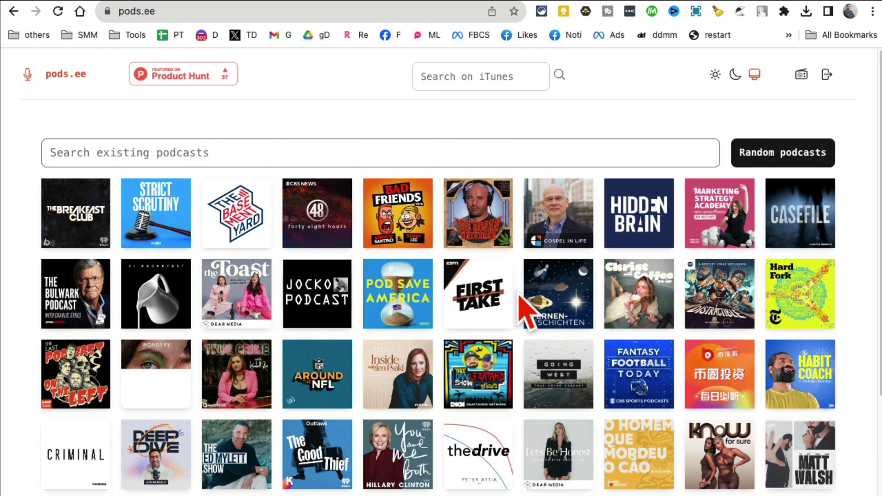
click(177, 148)
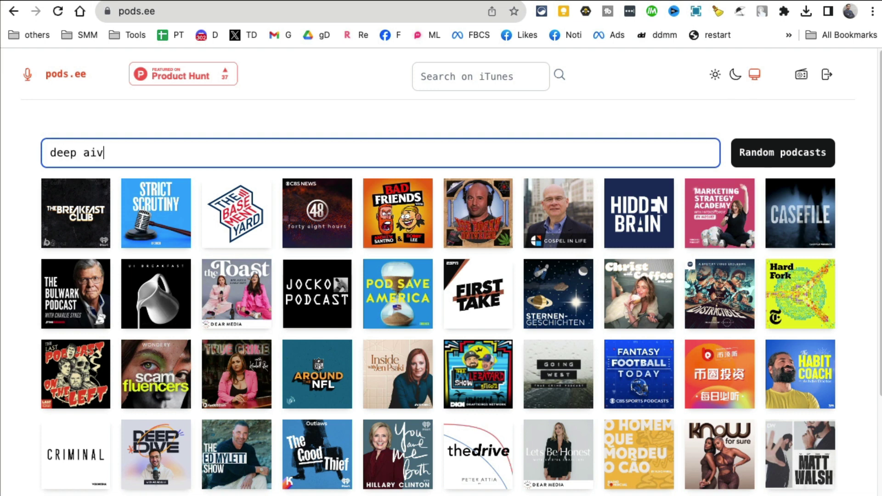
text(deep aive)
key(BackSpace)
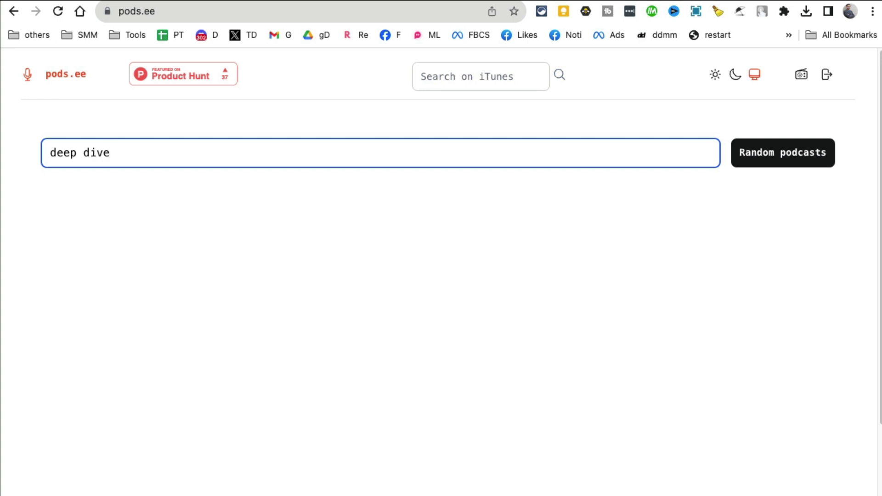
Open Deep Dive's Dan Carter rugby episode, request its AI transcript, and go back to the episode list.
click(92, 230)
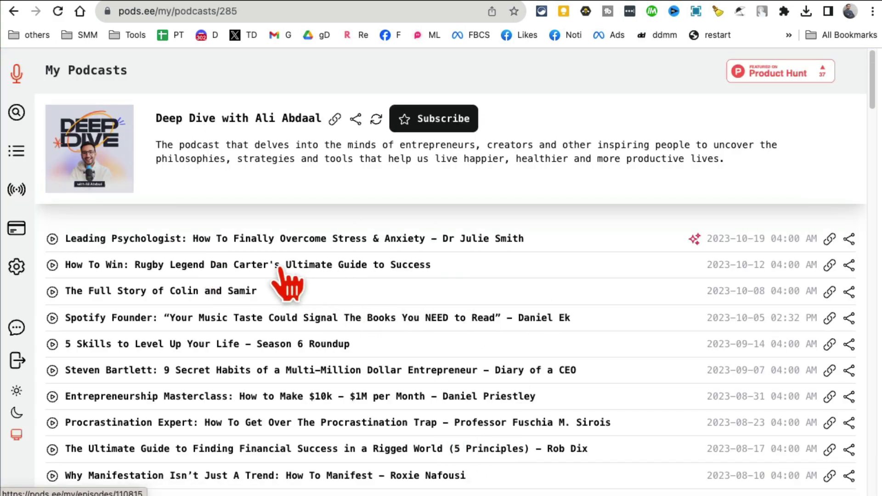
click(255, 268)
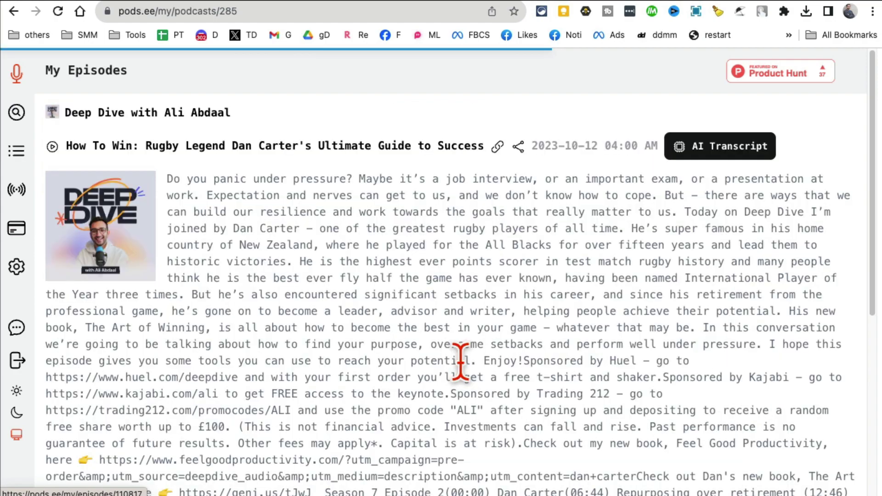
scroll(460, 361, down, 1)
scroll(461, 361, down, 7)
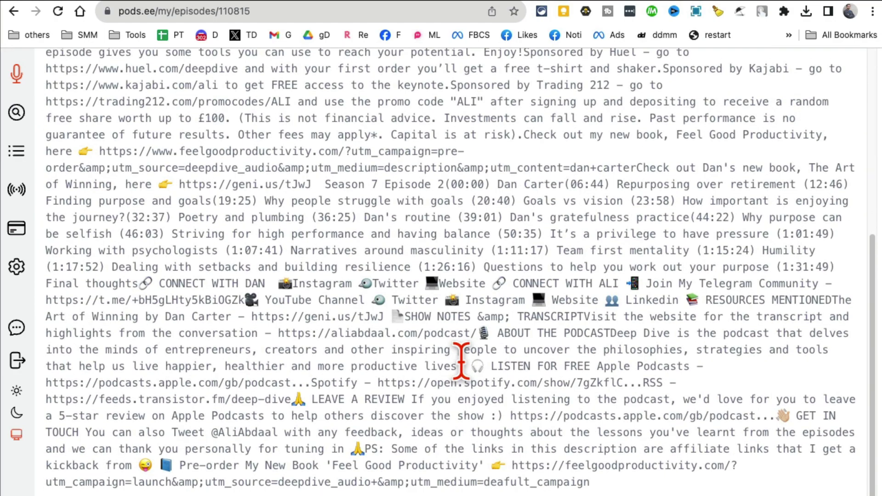
scroll(529, 372, up, 7)
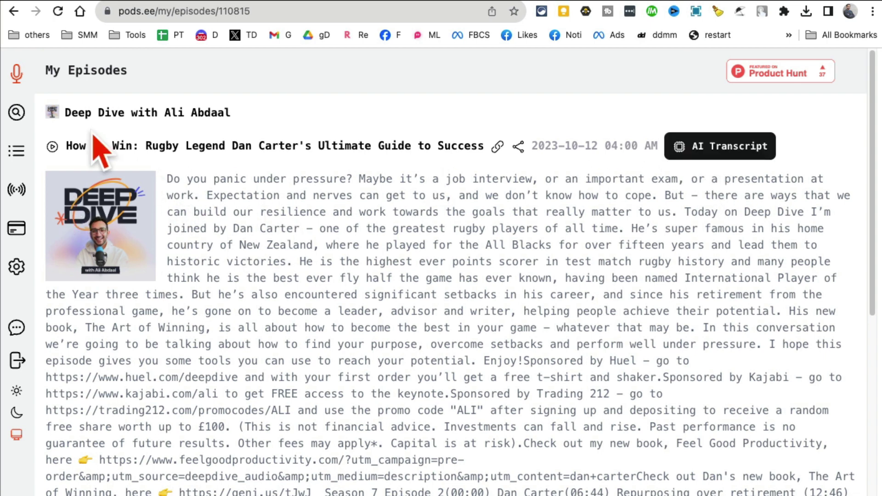
click(724, 152)
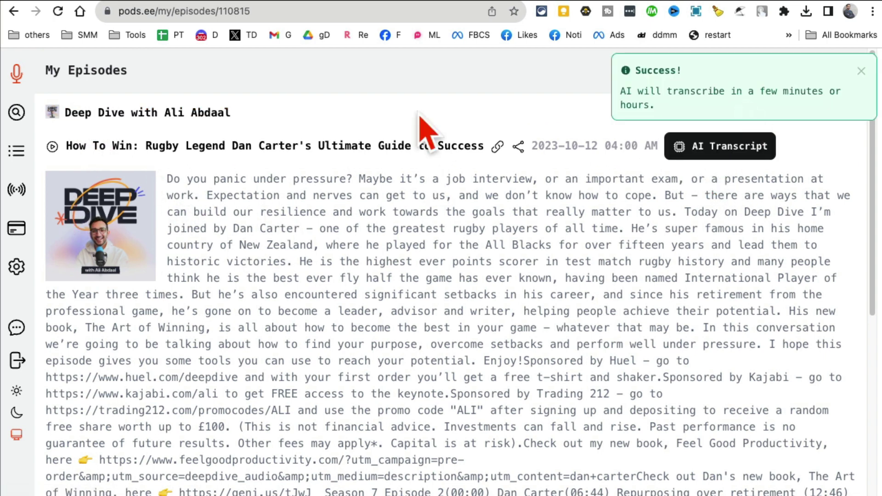
click(13, 13)
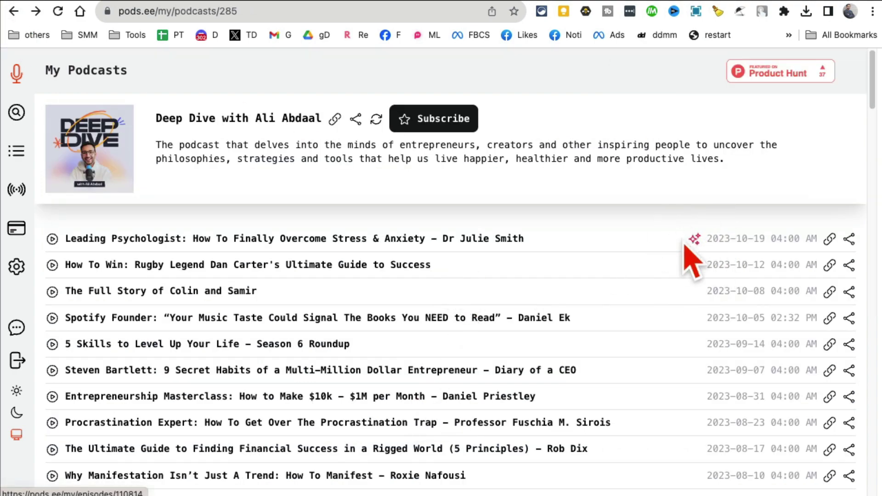
Open the Leading Psychologist episode and copy its full AI transcript.
click(585, 242)
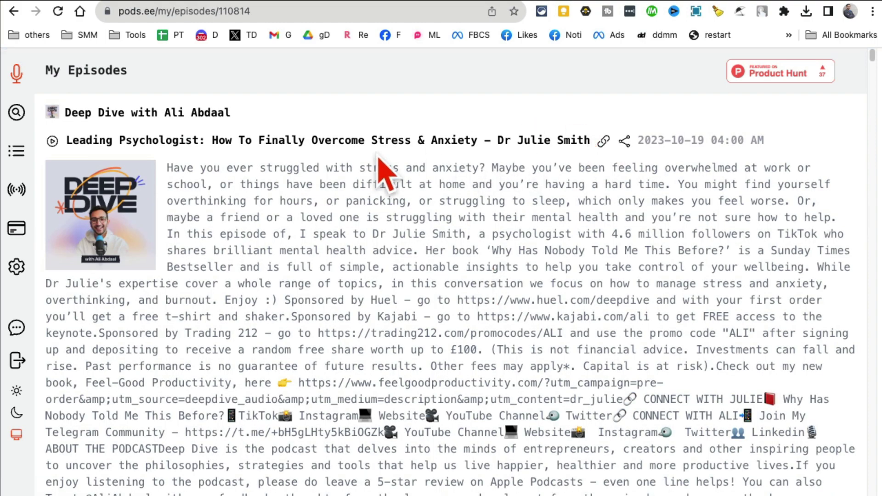
scroll(462, 284, down, 7)
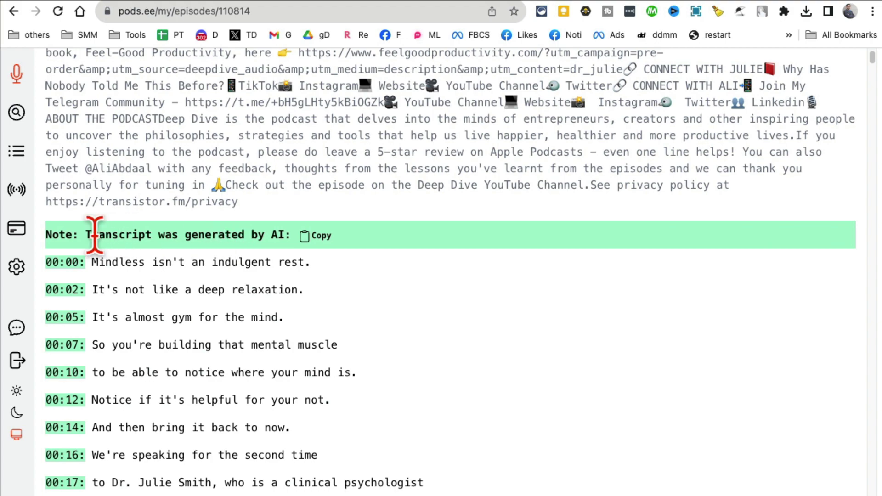
drag(81, 235, 345, 252)
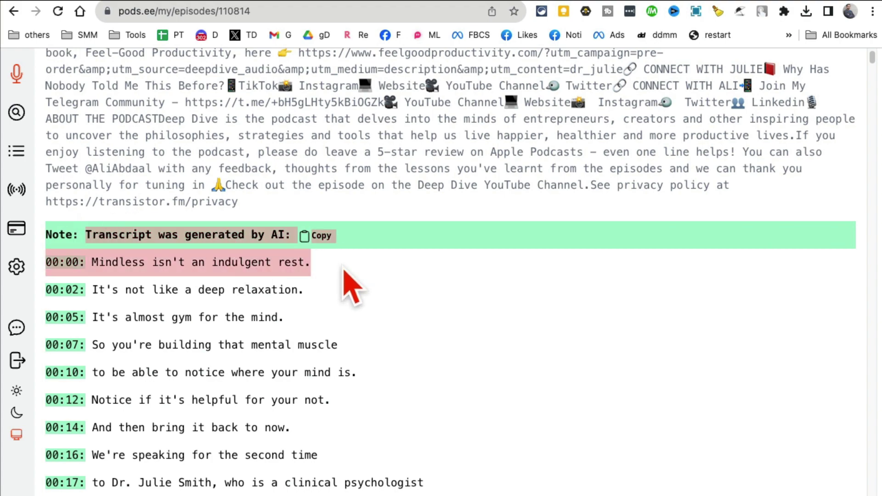
drag(209, 263, 331, 373)
scroll(370, 425, down, 19)
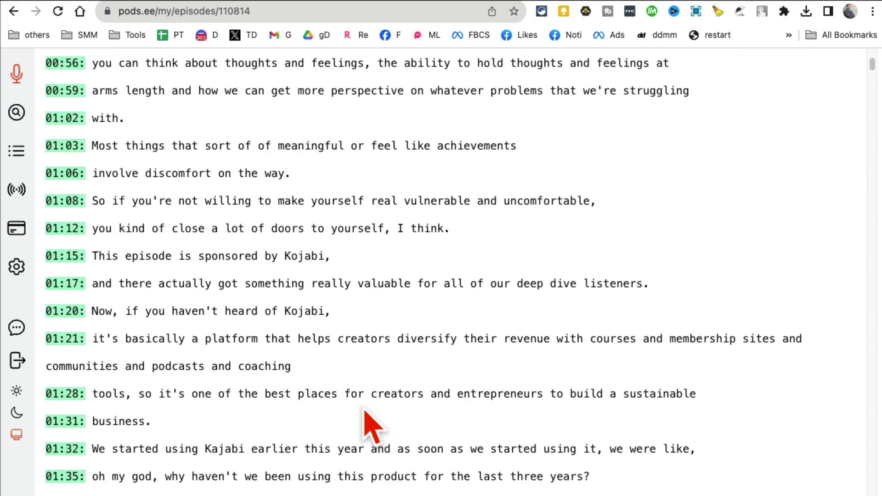
scroll(492, 423, down, 20)
scroll(495, 422, up, 20)
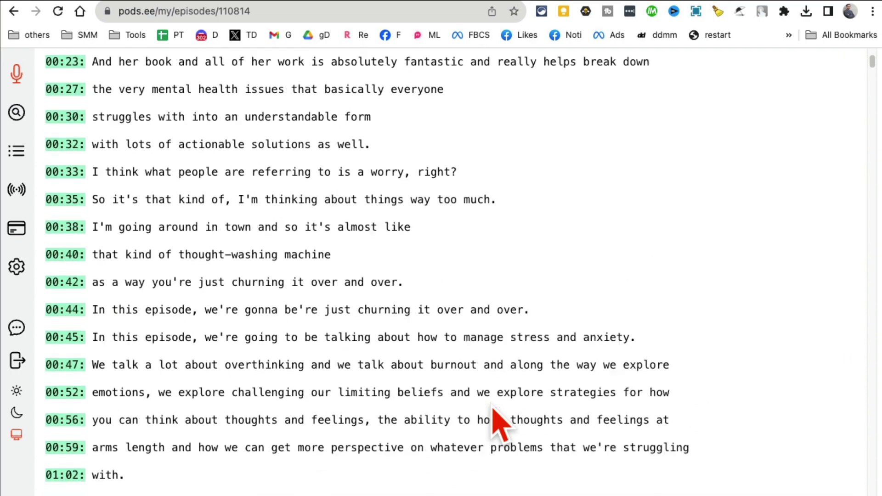
scroll(494, 421, up, 10)
click(321, 334)
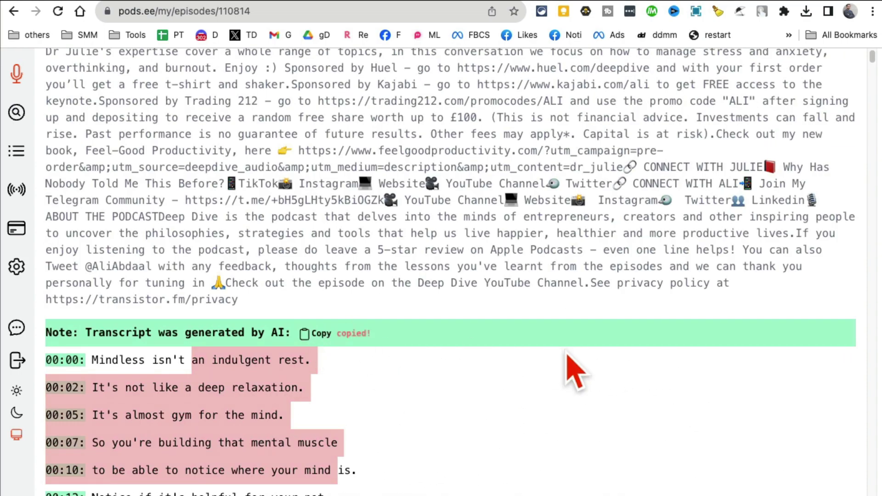
Highlight several transcript lines, then clear the highlight and scroll through the transcript.
scroll(568, 356, down, 5)
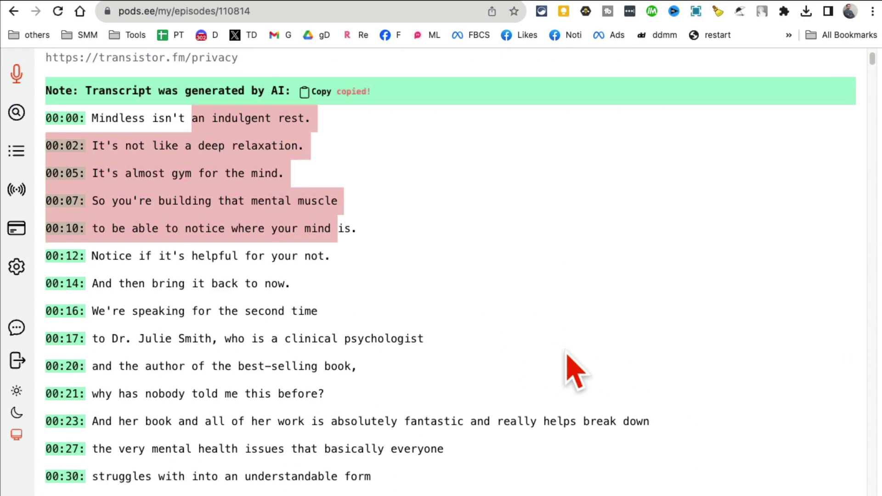
drag(205, 145, 322, 366)
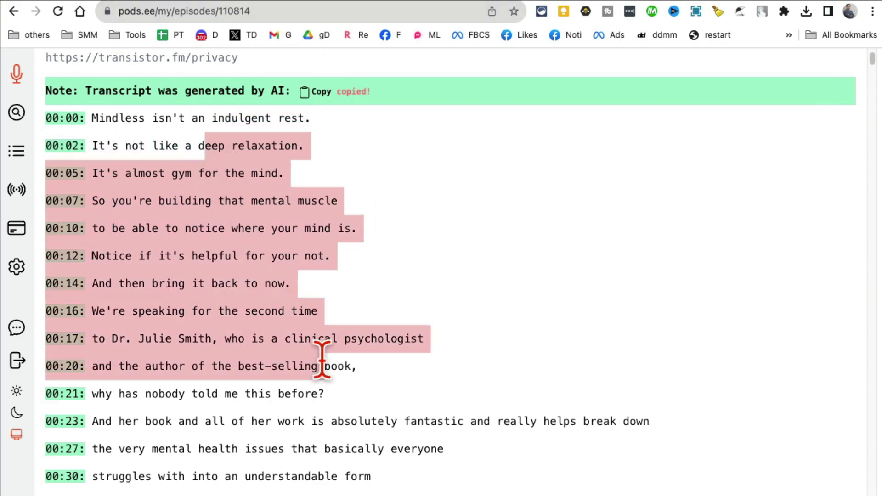
drag(342, 374, 478, 384)
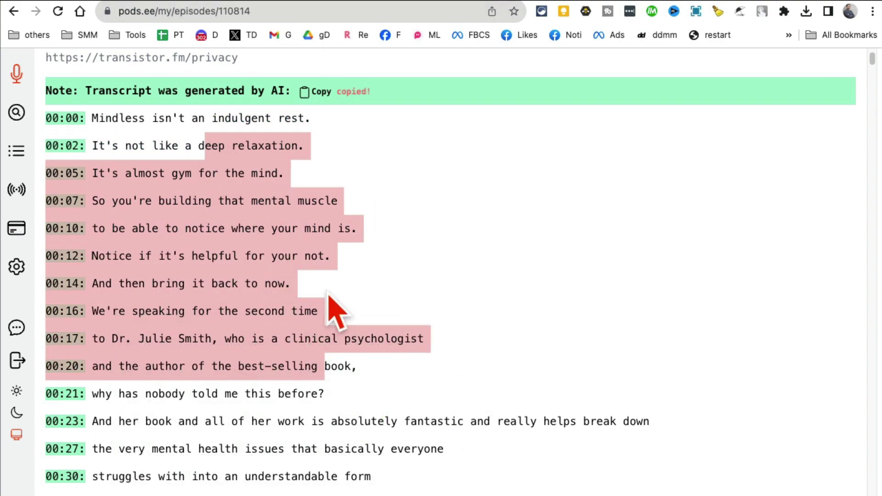
scroll(437, 307, down, 10)
scroll(435, 305, up, 14)
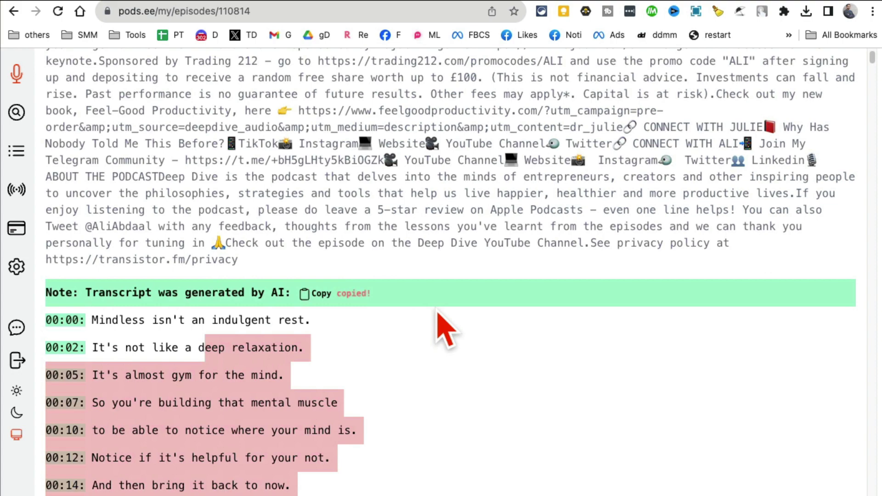
scroll(444, 322, down, 3)
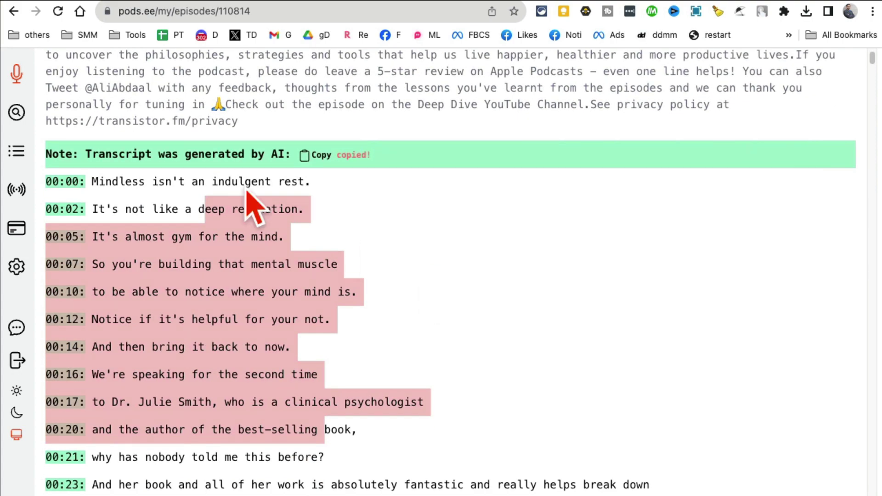
click(179, 186)
scroll(363, 136, up, 3)
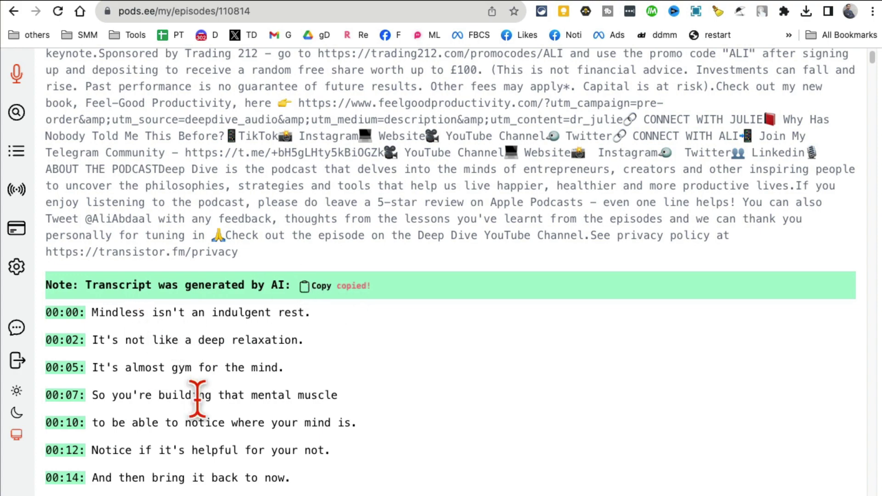
scroll(494, 390, down, 1)
scroll(499, 406, down, 20)
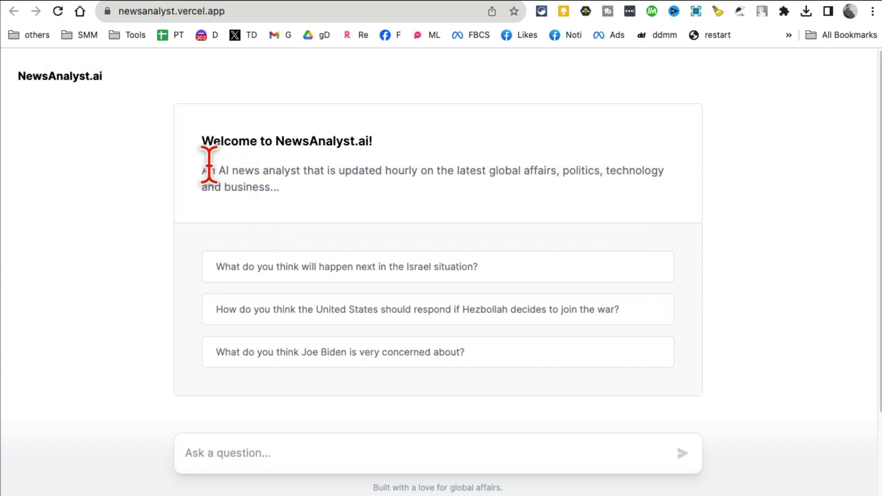
Submit the Joe Biden example question and highlight the answer's phrase about conflicts in Ukraine and Israel.
drag(209, 166, 413, 197)
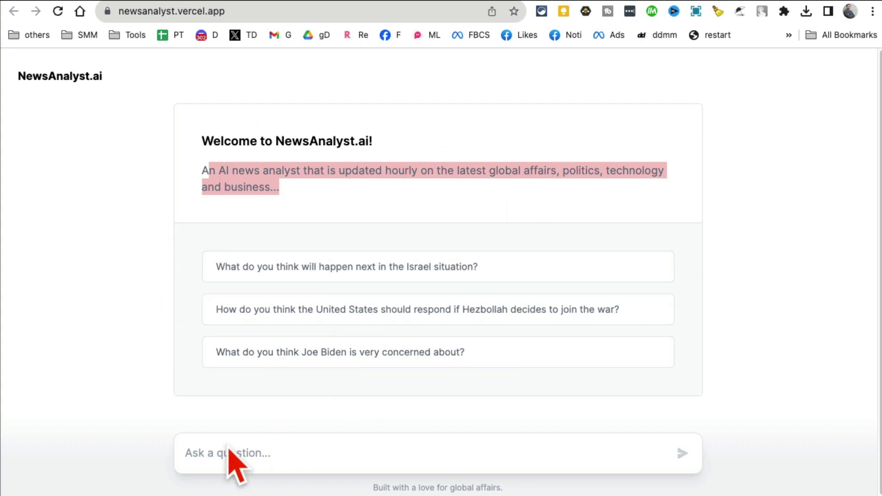
click(248, 454)
click(306, 359)
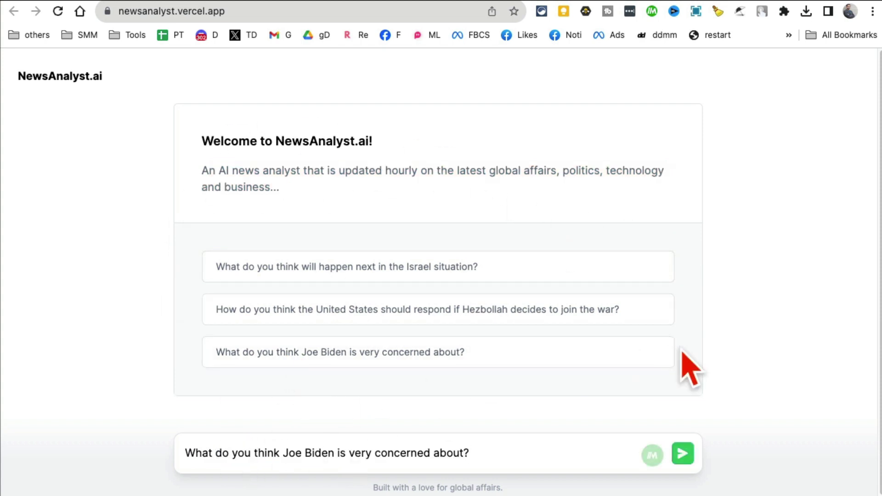
click(683, 455)
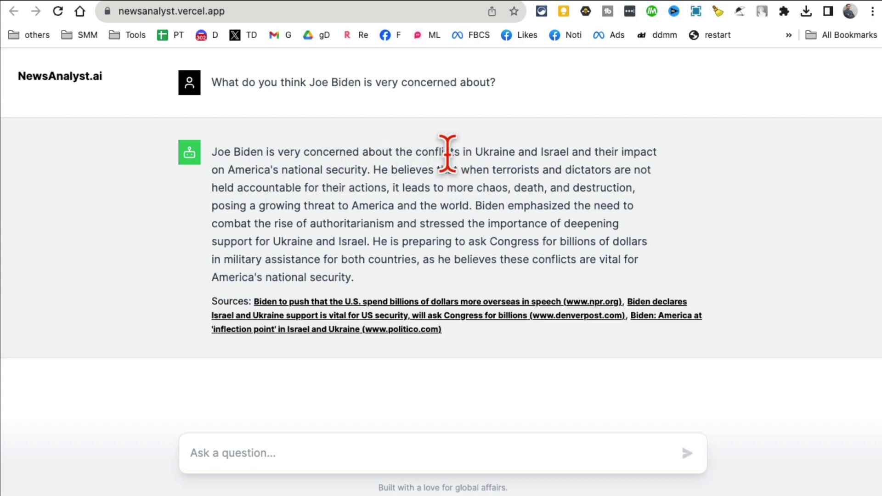
drag(464, 151, 568, 153)
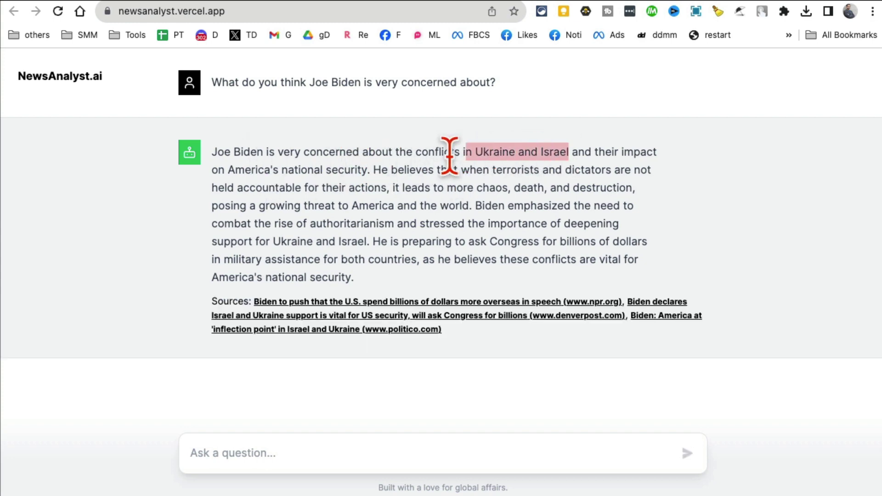
shift+click(421, 153)
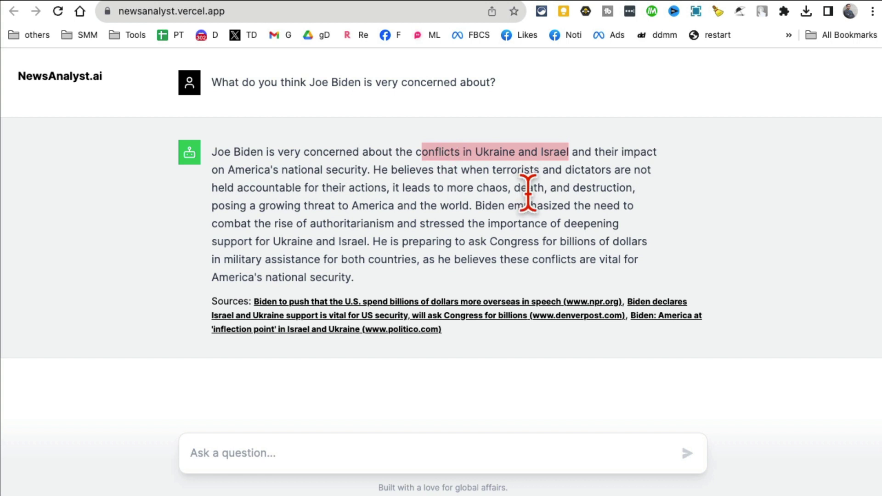